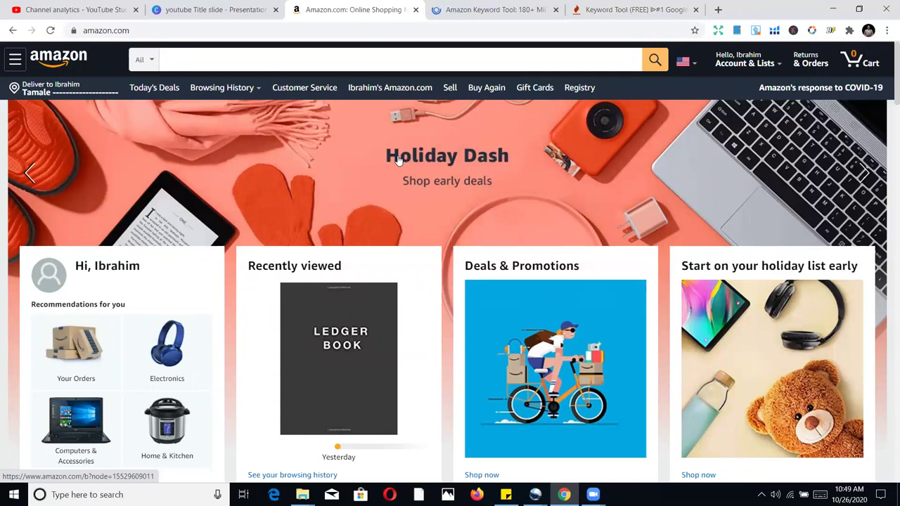
Enter "sketchbook" in the product search without submitting it, and review the keyword suggestions.
{"action": "left_click", "coordinate": [350, 57]}
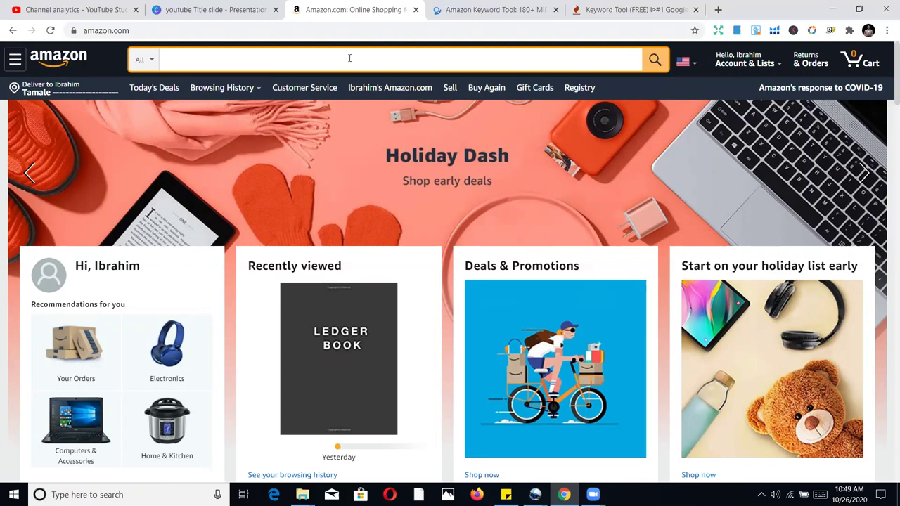
{"action": "type", "text": "b"}
{"action": "key", "text": "BackSpace"}
{"action": "type", "text": "sketch"}
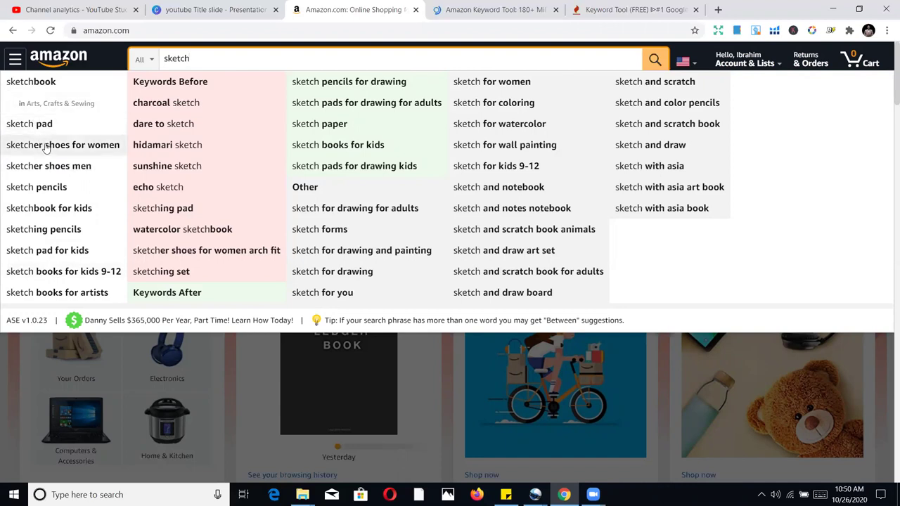
{"action": "type", "text": "b"}
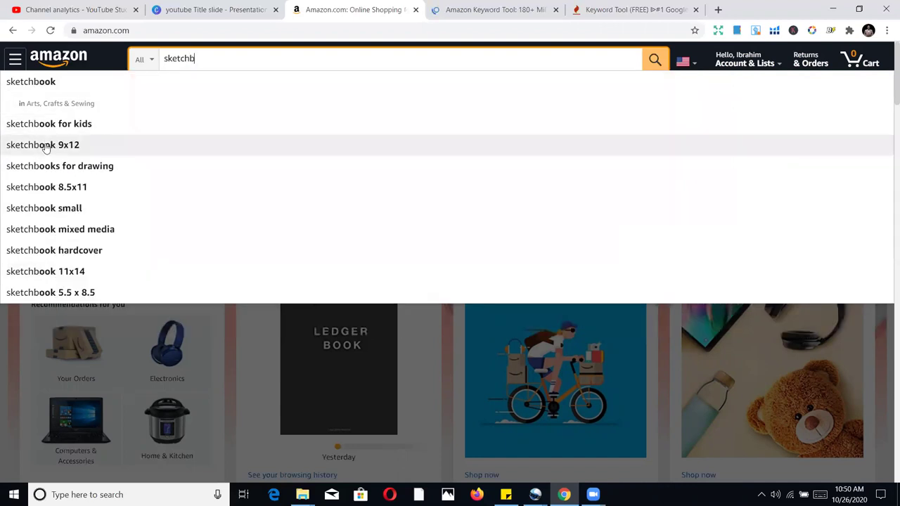
{"action": "type", "text": "ook"}
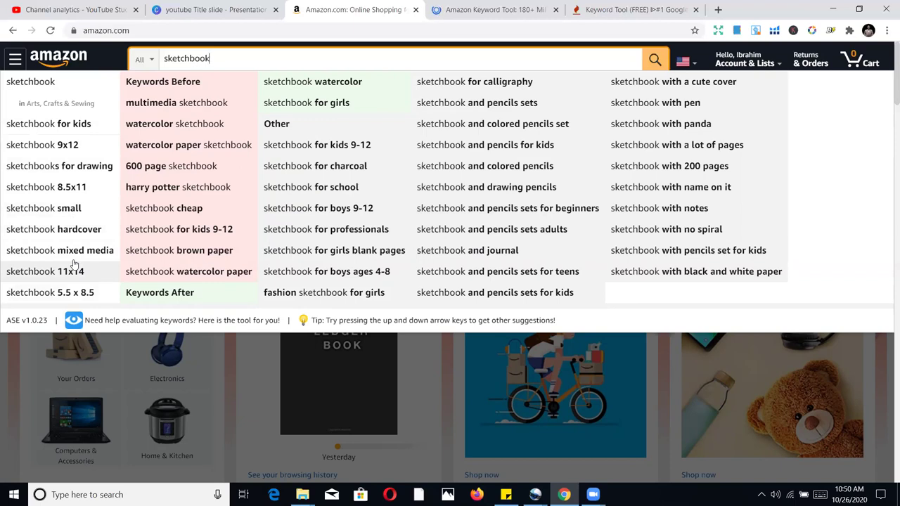
Run the sketchbook search, highlight the number of results, and skim the first listings with their sales ranks.
{"action": "left_click", "coordinate": [654, 60]}
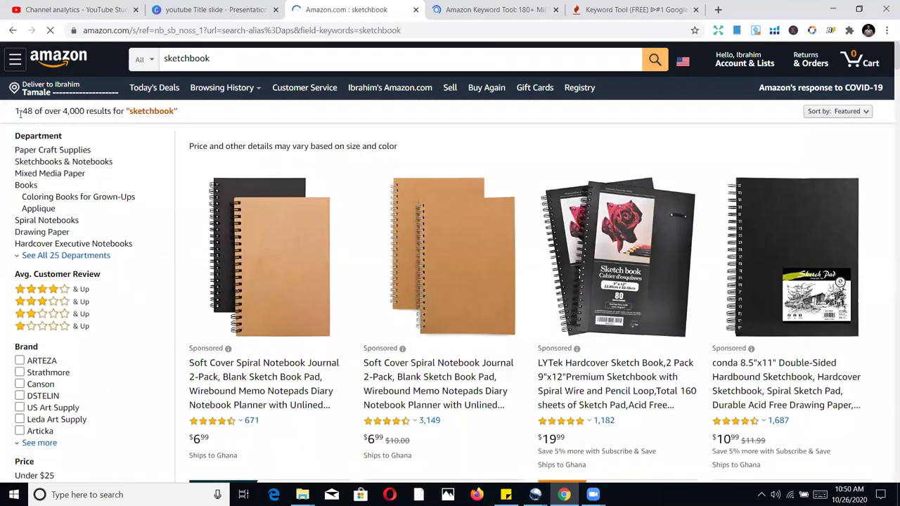
{"action": "left_click_drag", "start_coordinate": [84, 111], "coordinate": [59, 111]}
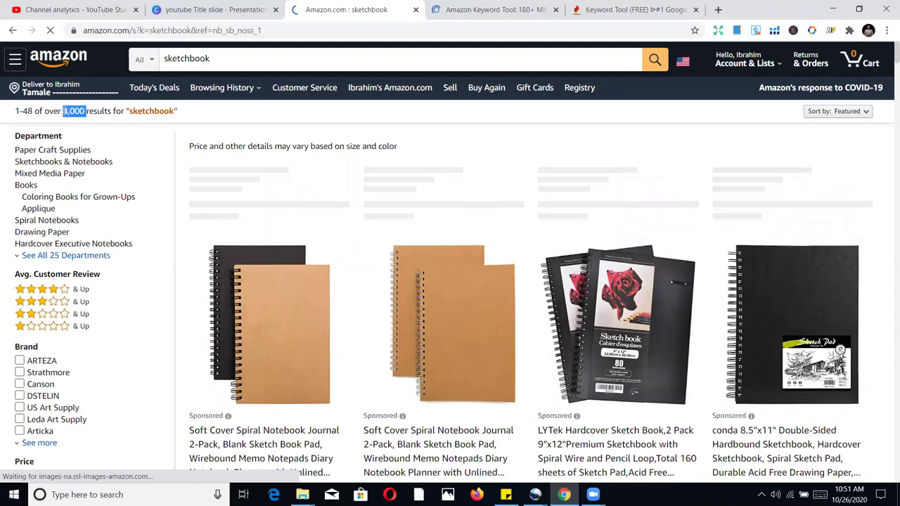
{"action": "scroll", "coordinate": [665, 251], "scroll_direction": "down", "scroll_amount": 1}
{"action": "scroll", "coordinate": [522, 272], "scroll_direction": "down", "scroll_amount": 5}
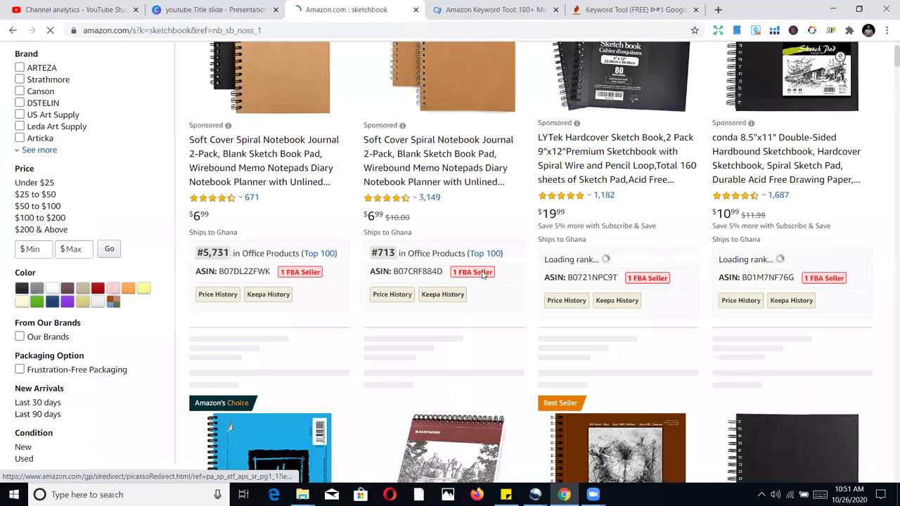
{"action": "scroll", "coordinate": [439, 283], "scroll_direction": "down", "scroll_amount": 5}
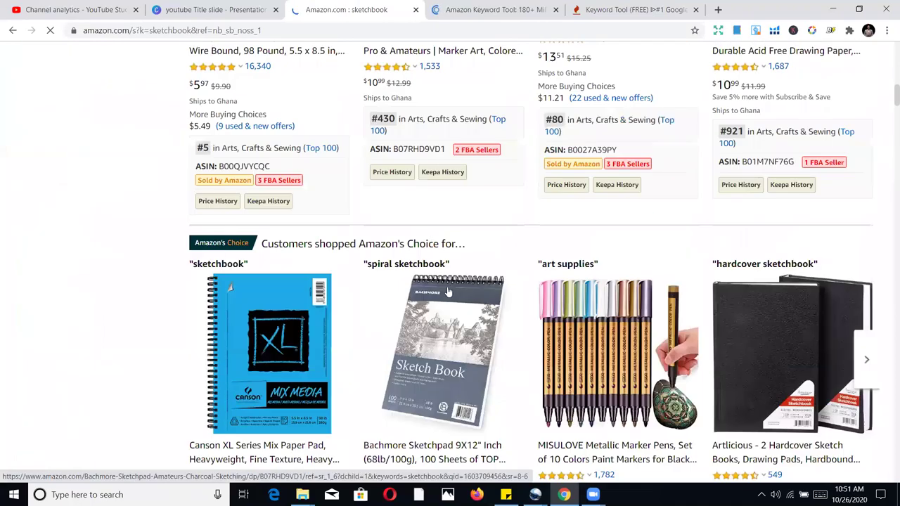
{"action": "scroll", "coordinate": [446, 279], "scroll_direction": "up", "scroll_amount": 10}
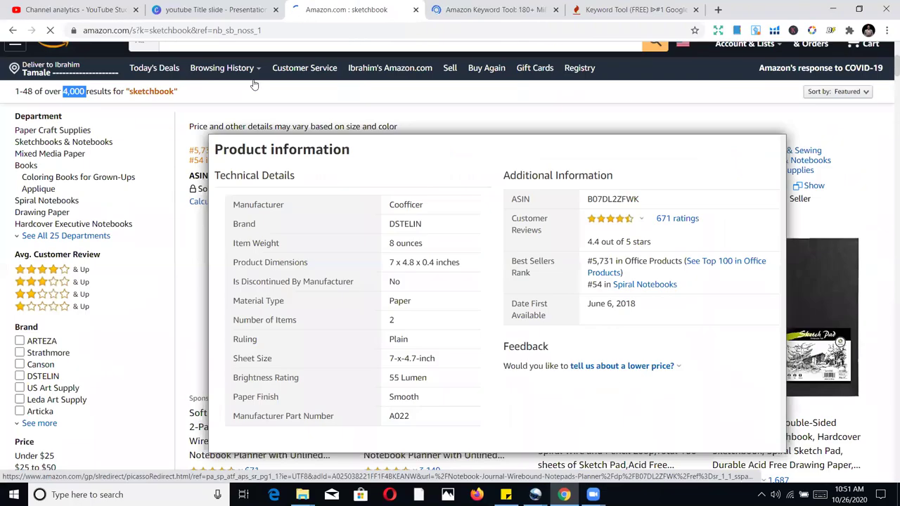
Re-enter the end of "sketchbook" in the product search to bring its keyword suggestions back up.
{"action": "scroll", "coordinate": [254, 84], "scroll_direction": "up", "scroll_amount": 1}
{"action": "left_click", "coordinate": [253, 61]}
{"action": "left_click", "coordinate": [253, 61]}
{"action": "key", "text": "BackSpace"}
{"action": "key", "text": "BackSpace"}
{"action": "key", "text": "BackSpace"}
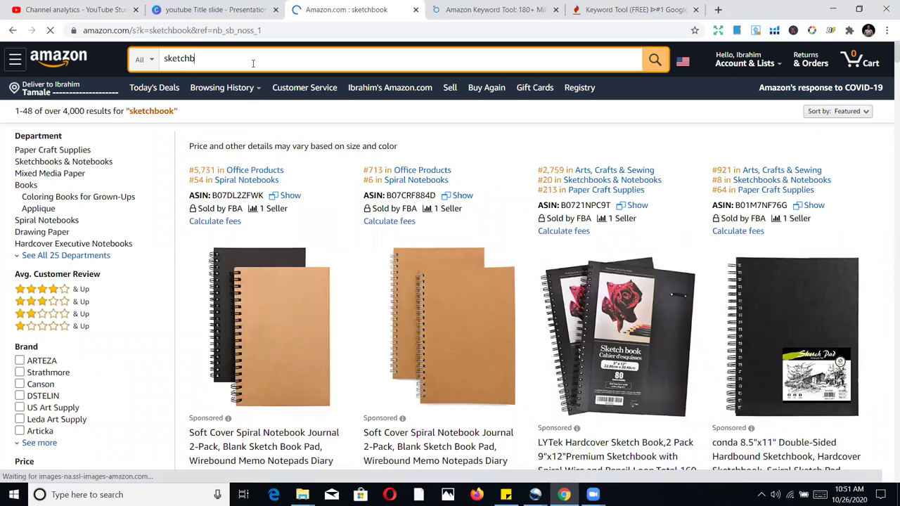
{"action": "type", "text": "ook"}
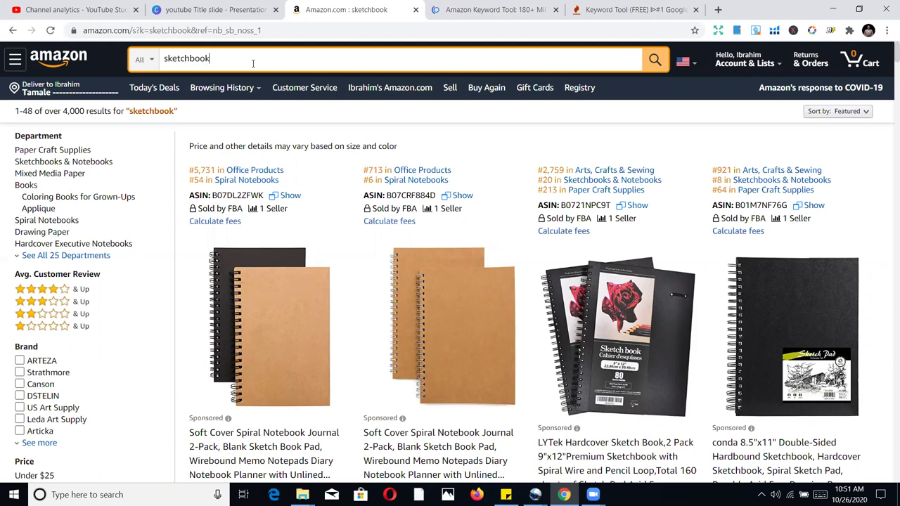
{"action": "key", "text": "BackSpace"}
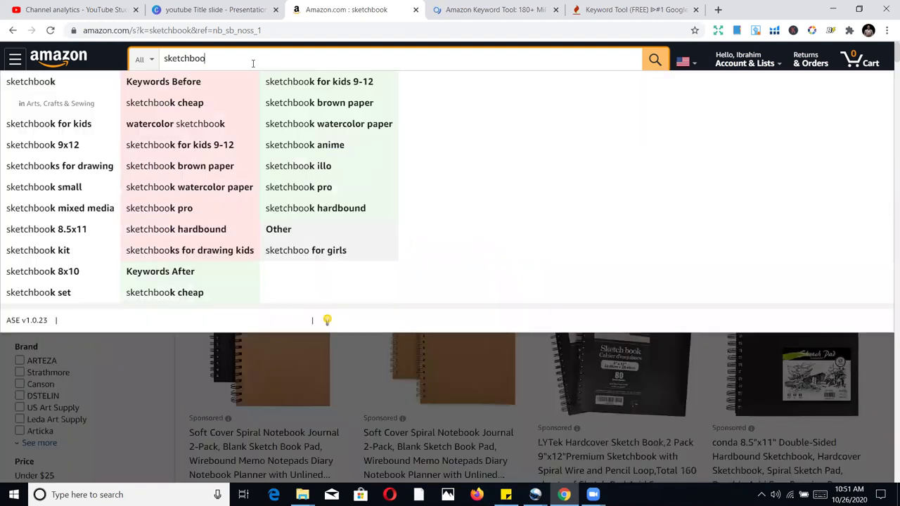
{"action": "type", "text": "k"}
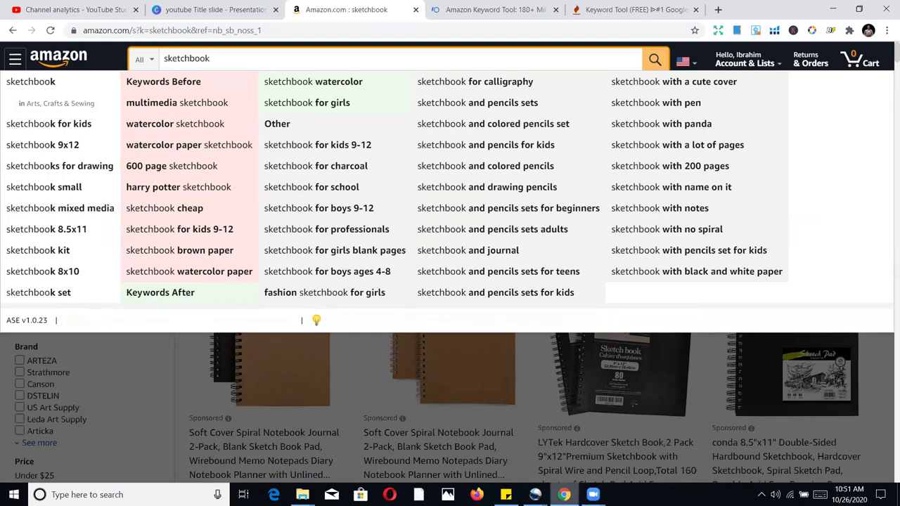
Switch to the open sticky note and start a new line below "14.1".
{"action": "left_click", "coordinate": [506, 494]}
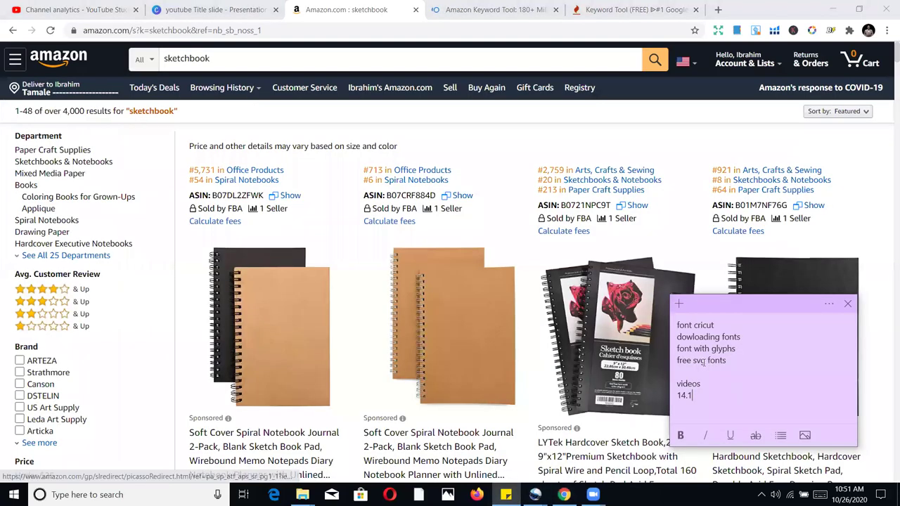
{"action": "key", "text": "Return"}
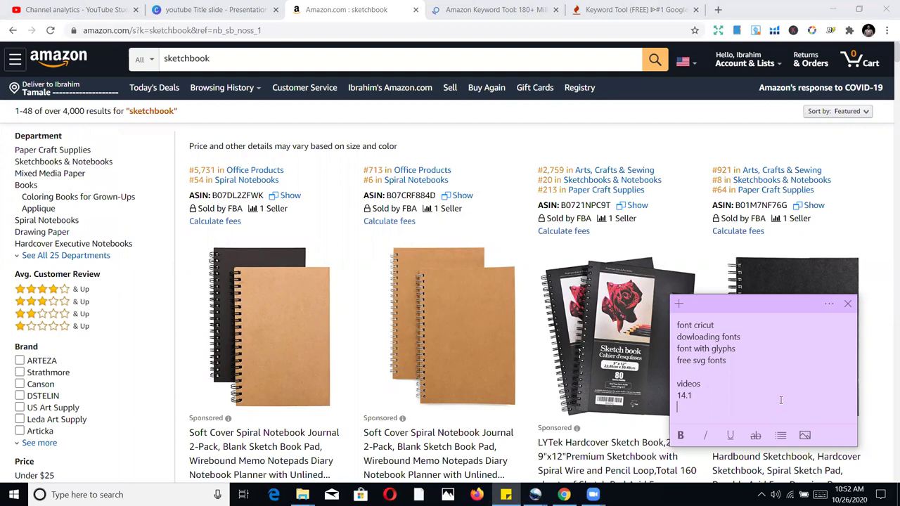
Return to the Amazon page and redisplay the keyword suggestions for "sketchbook".
{"action": "left_click", "coordinate": [312, 61]}
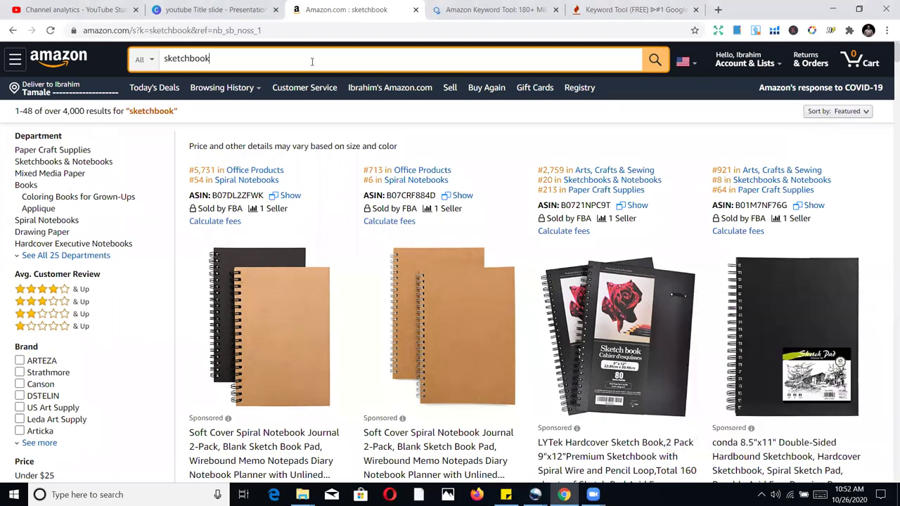
{"action": "key", "text": "BackSpace"}
{"action": "type", "text": "k"}
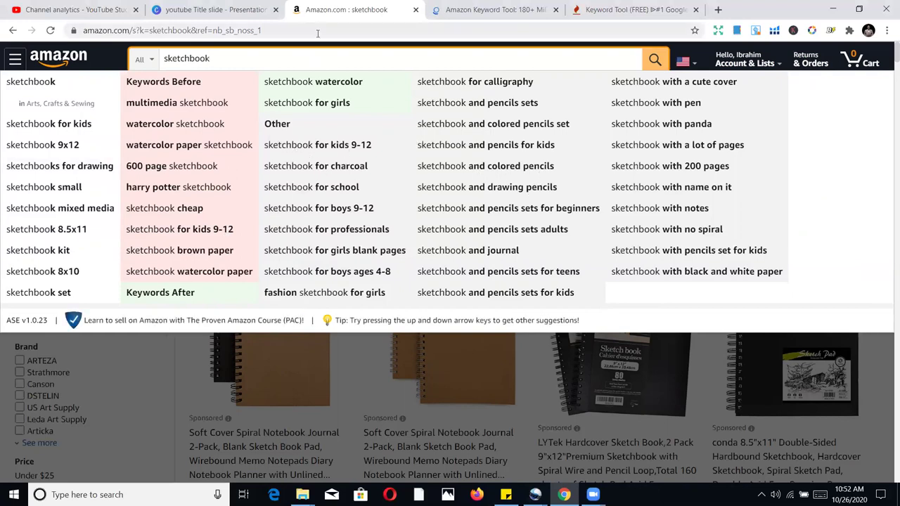
Replace the search term with "coloring" and review its keyword suggestions.
{"action": "key", "text": "BackSpace"}
{"action": "key", "text": "BackSpace"}
{"action": "key", "text": "BackSpace"}
{"action": "key", "text": "BackSpace"}
{"action": "key", "text": "BackSpace"}
{"action": "key", "text": "BackSpace"}
{"action": "key", "text": "BackSpace"}
{"action": "key", "text": "BackSpace"}
{"action": "key", "text": "BackSpace"}
{"action": "key", "text": "BackSpace"}
{"action": "type", "text": "col"}
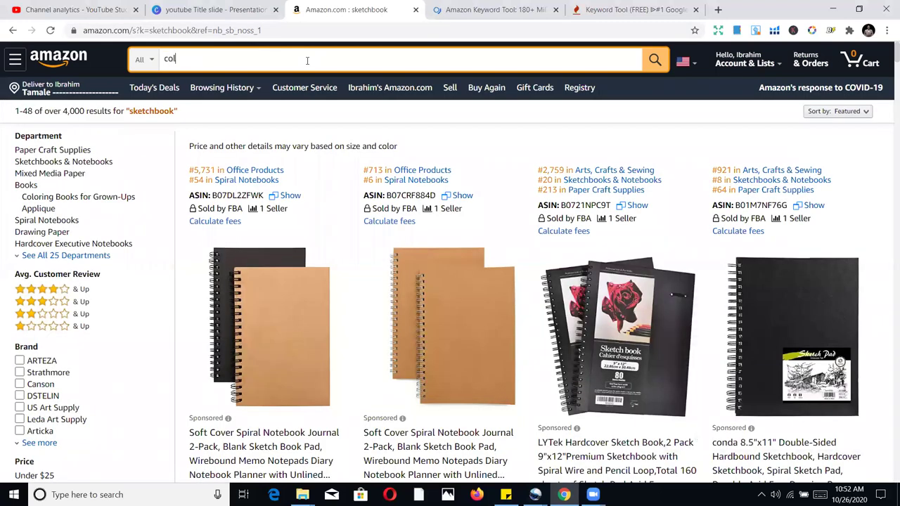
{"action": "type", "text": "oring"}
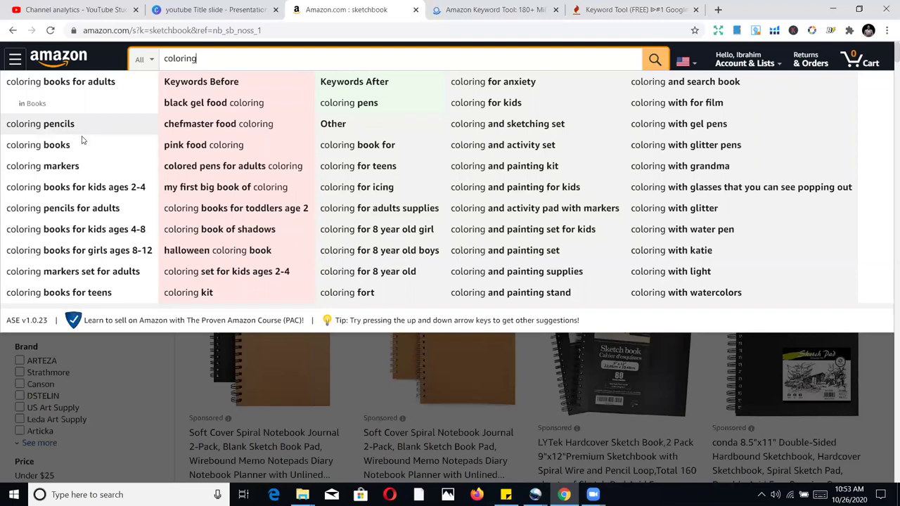
Run the suggested search "coloring pencils" and look through the whole first page of results.
{"action": "left_click", "coordinate": [63, 125]}
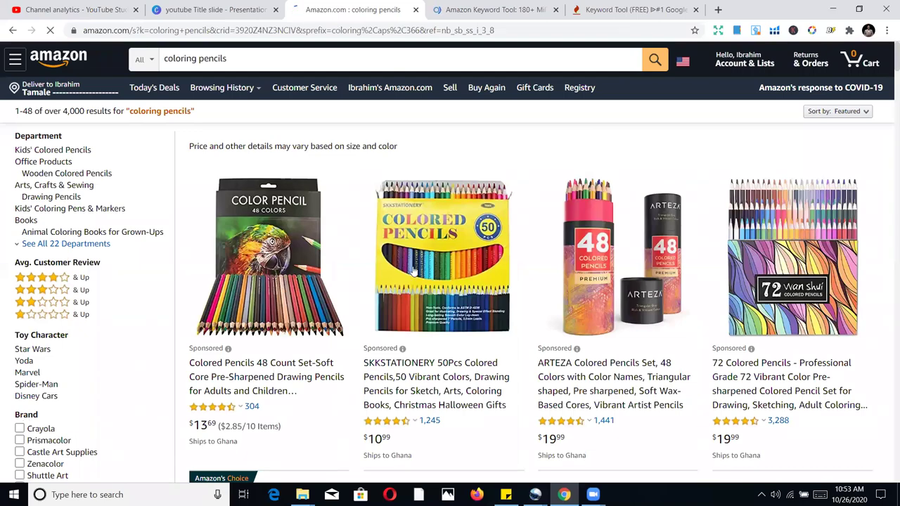
{"action": "scroll", "coordinate": [404, 303], "scroll_direction": "down", "scroll_amount": 4}
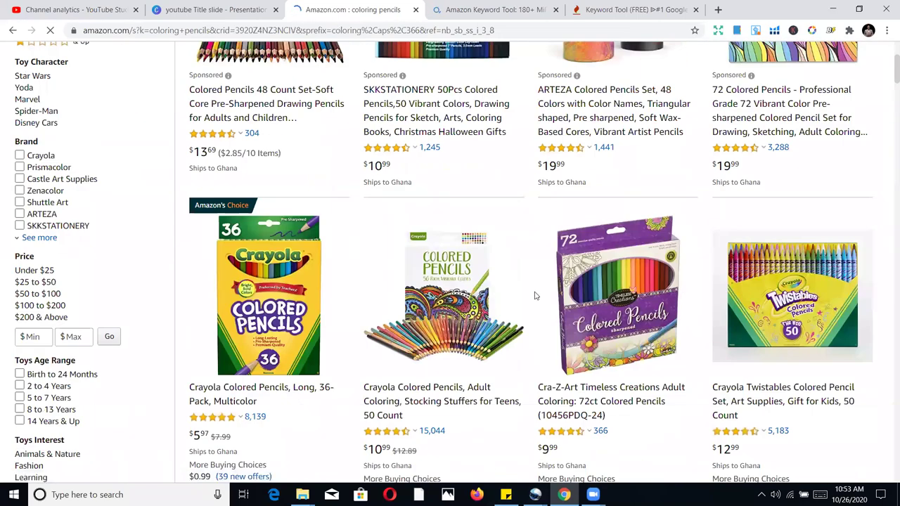
{"action": "scroll", "coordinate": [541, 306], "scroll_direction": "down", "scroll_amount": 8}
{"action": "scroll", "coordinate": [496, 321], "scroll_direction": "down", "scroll_amount": 5}
{"action": "scroll", "coordinate": [472, 327], "scroll_direction": "down", "scroll_amount": 6}
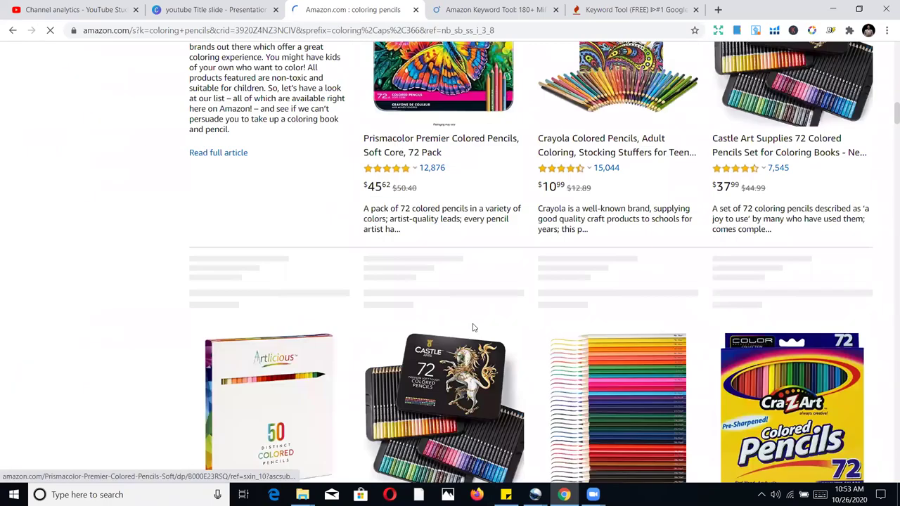
{"action": "scroll", "coordinate": [471, 322], "scroll_direction": "down", "scroll_amount": 8}
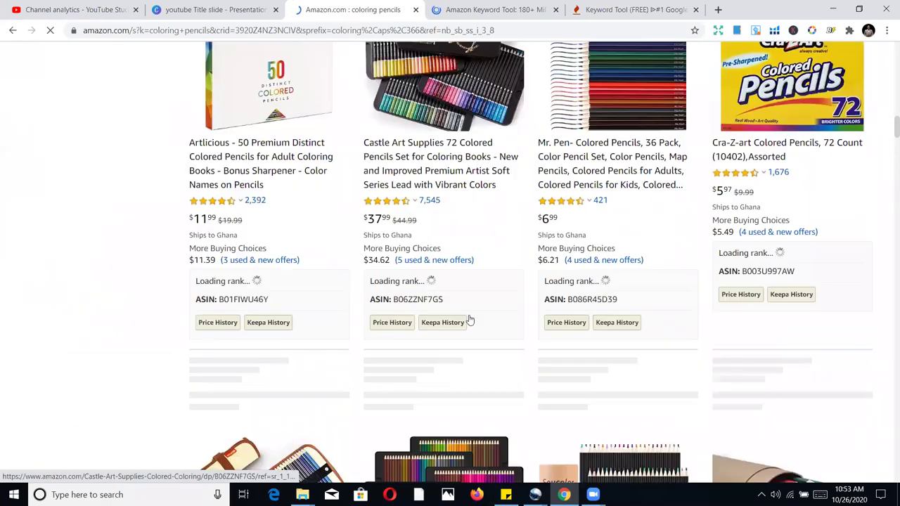
{"action": "scroll", "coordinate": [480, 321], "scroll_direction": "down", "scroll_amount": 10}
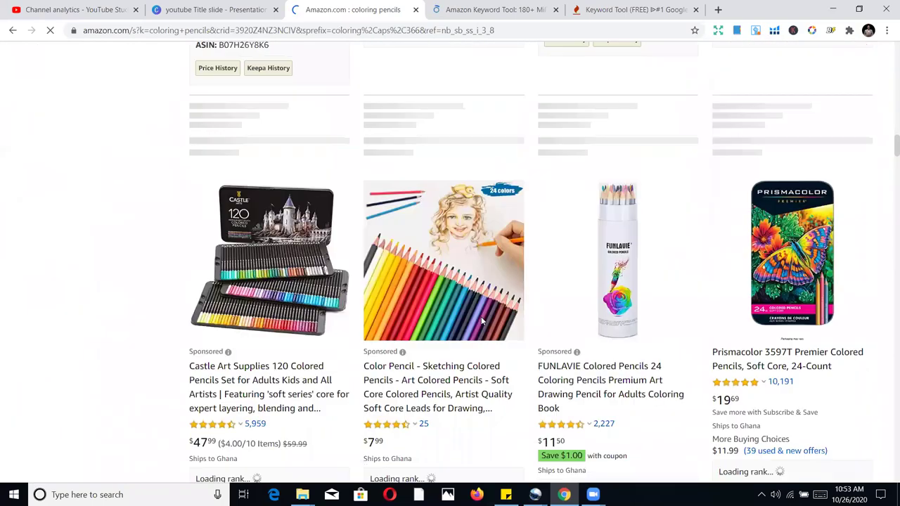
{"action": "scroll", "coordinate": [481, 325], "scroll_direction": "down", "scroll_amount": 11}
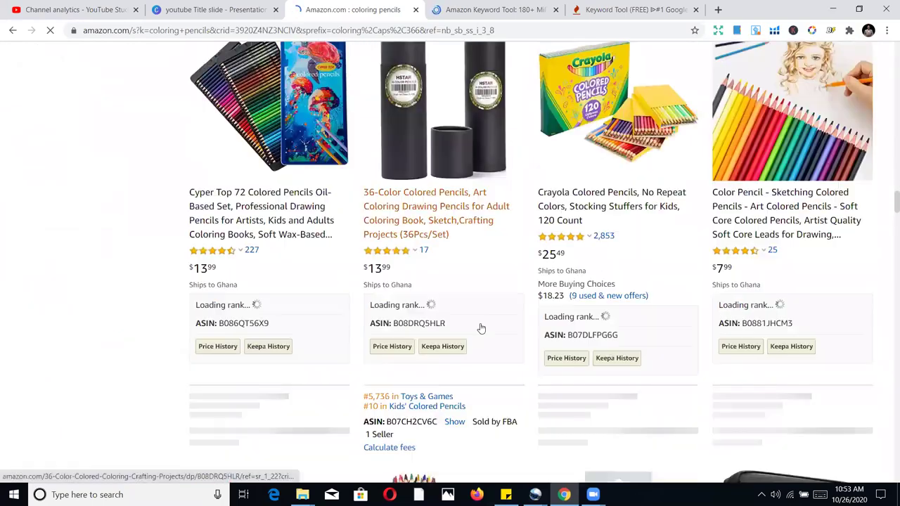
{"action": "scroll", "coordinate": [487, 332], "scroll_direction": "down", "scroll_amount": 9}
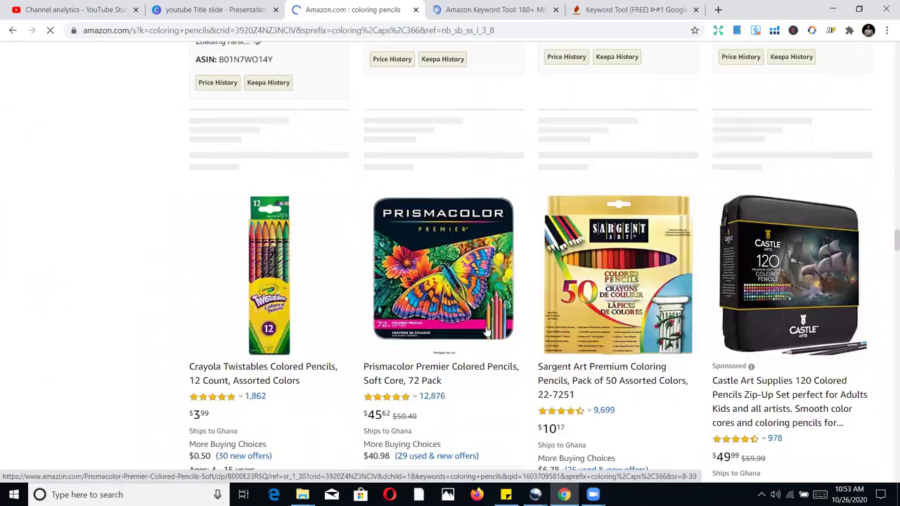
{"action": "scroll", "coordinate": [488, 333], "scroll_direction": "down", "scroll_amount": 8}
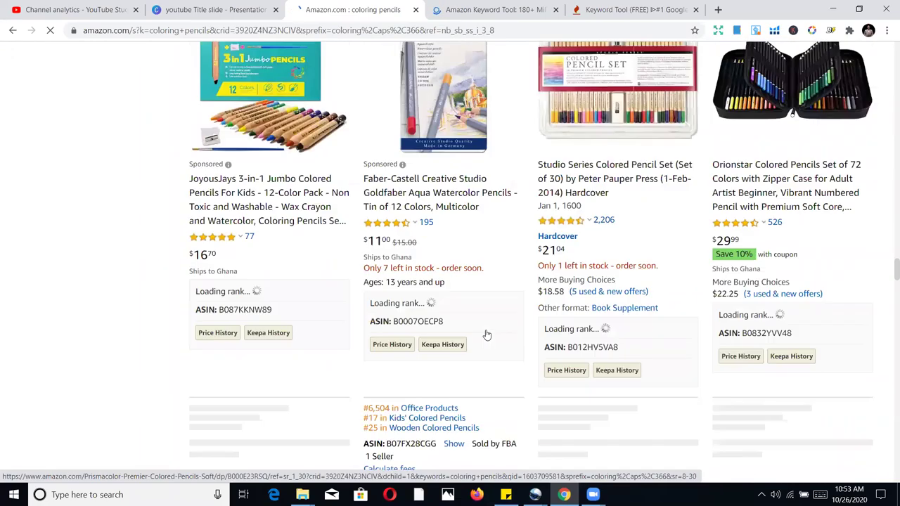
{"action": "scroll", "coordinate": [490, 335], "scroll_direction": "down", "scroll_amount": 10}
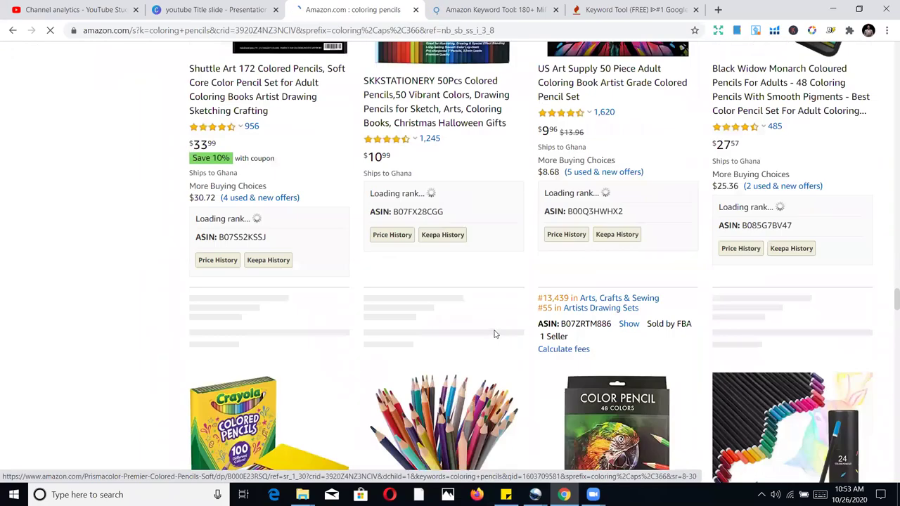
{"action": "scroll", "coordinate": [502, 295], "scroll_direction": "down", "scroll_amount": 10}
{"action": "scroll", "coordinate": [503, 318], "scroll_direction": "down", "scroll_amount": 8}
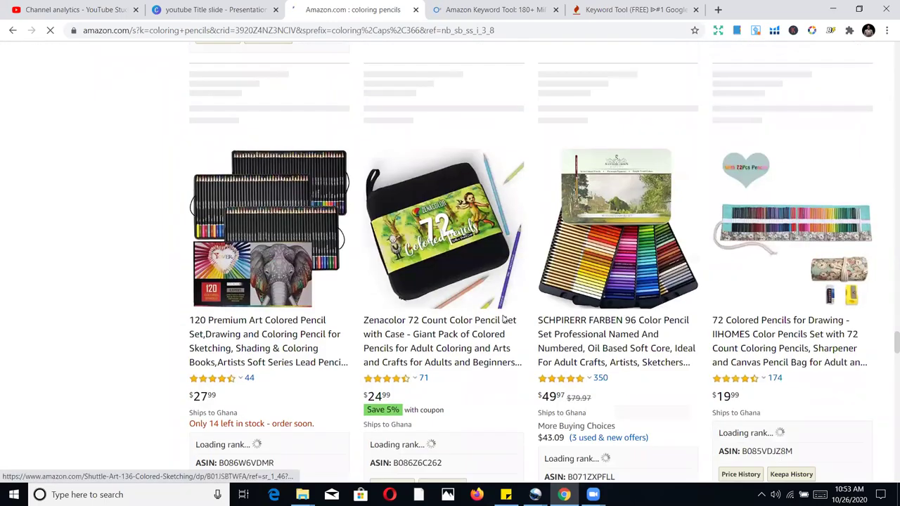
{"action": "scroll", "coordinate": [501, 320], "scroll_direction": "down", "scroll_amount": 9}
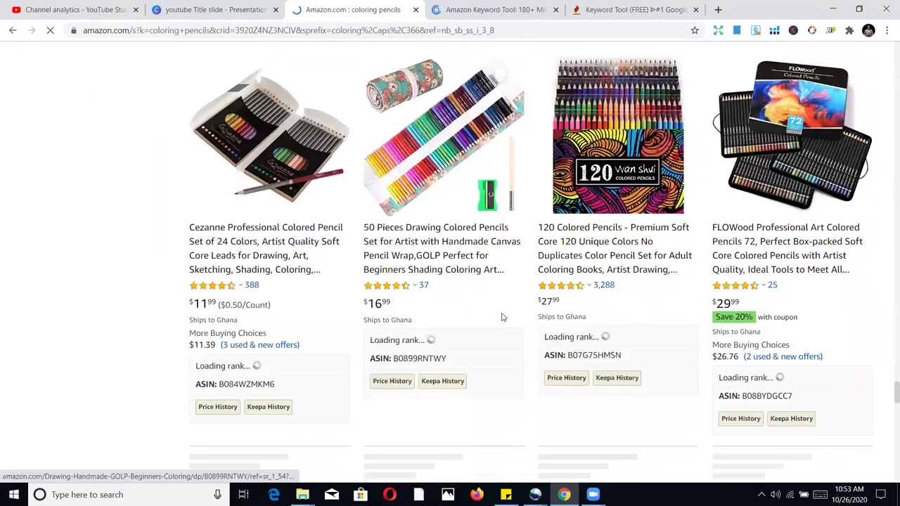
{"action": "scroll", "coordinate": [496, 311], "scroll_direction": "down", "scroll_amount": 2}
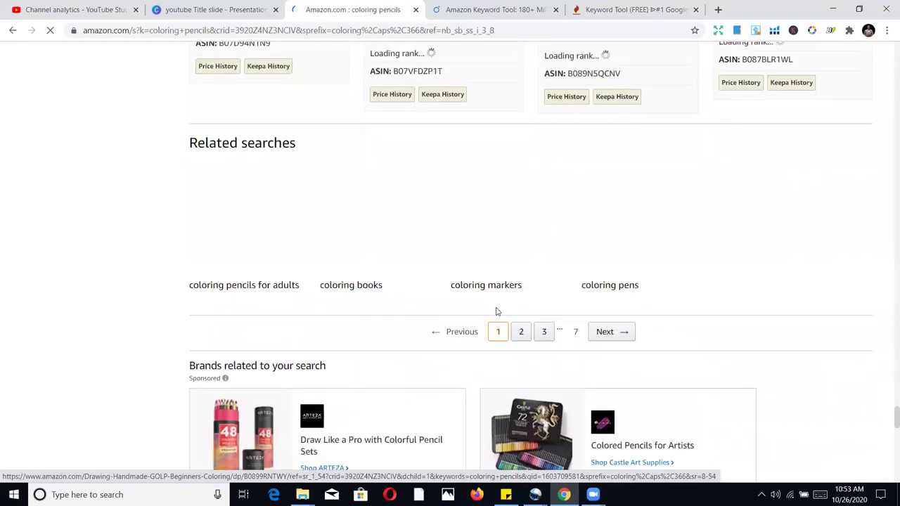
Open page 2 of the "coloring pencils" results and examine the product listings, including the Posh Adult Coloring Book.
{"action": "left_click", "coordinate": [521, 335]}
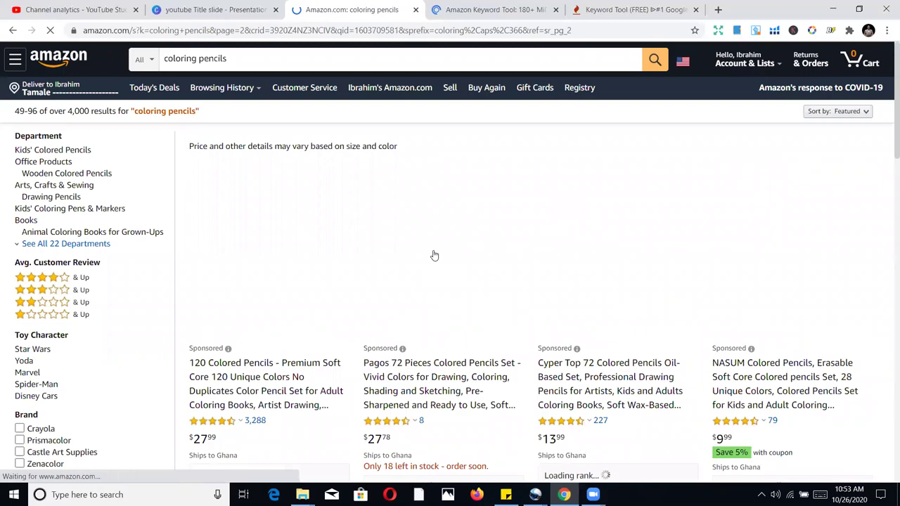
{"action": "scroll", "coordinate": [539, 253], "scroll_direction": "down", "scroll_amount": 4}
{"action": "scroll", "coordinate": [549, 269], "scroll_direction": "down", "scroll_amount": 3}
{"action": "scroll", "coordinate": [555, 289], "scroll_direction": "down", "scroll_amount": 10}
{"action": "scroll", "coordinate": [557, 292], "scroll_direction": "down", "scroll_amount": 5}
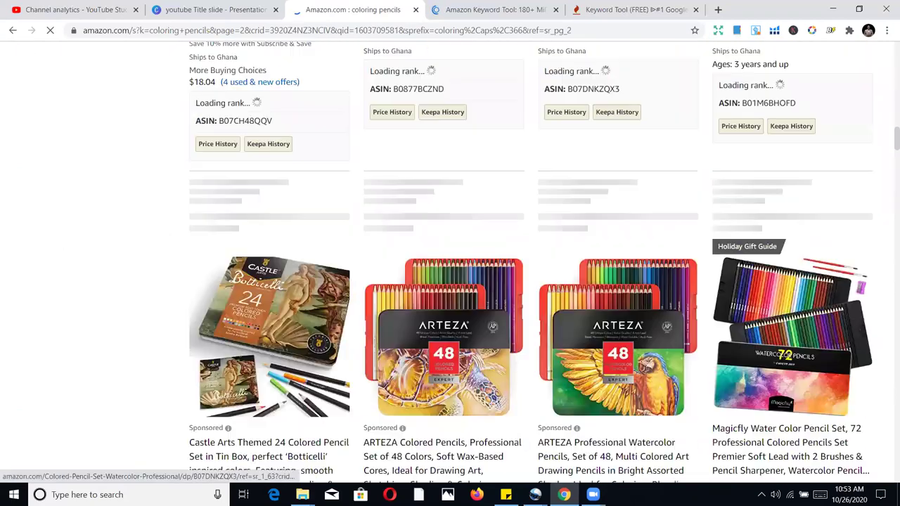
{"action": "scroll", "coordinate": [559, 291], "scroll_direction": "down", "scroll_amount": 5}
{"action": "scroll", "coordinate": [560, 294], "scroll_direction": "down", "scroll_amount": 4}
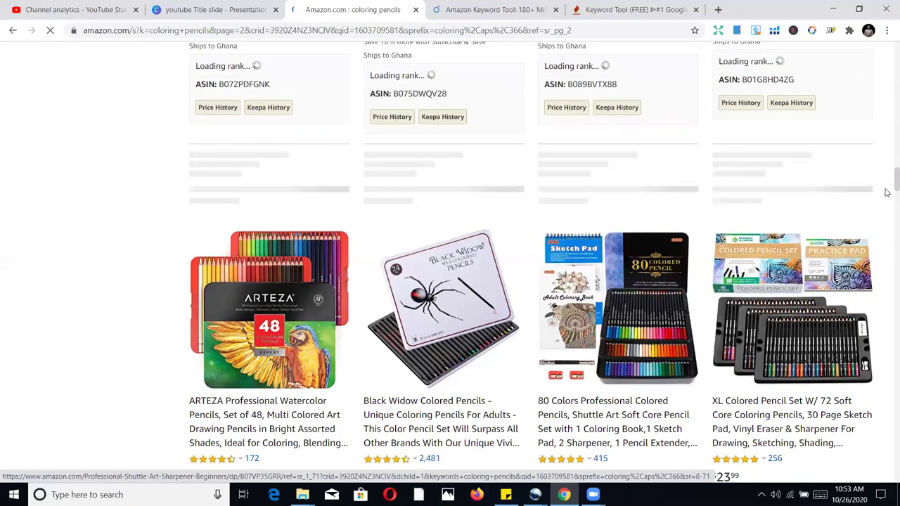
{"action": "scroll", "coordinate": [886, 211], "scroll_direction": "down", "scroll_amount": 5}
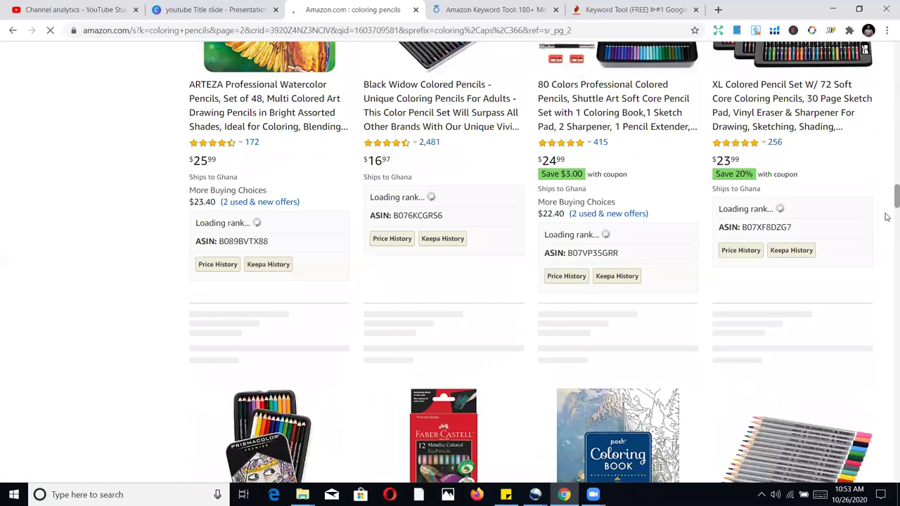
{"action": "scroll", "coordinate": [787, 228], "scroll_direction": "down", "scroll_amount": 4}
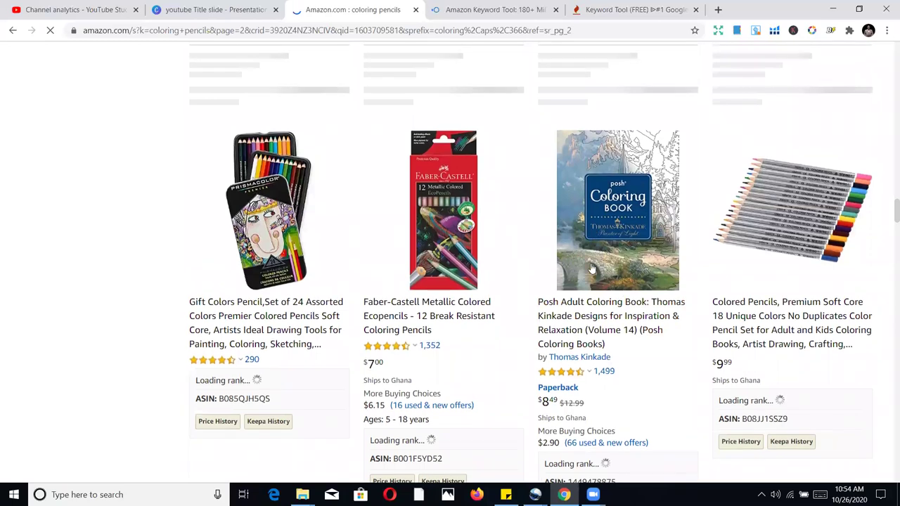
{"action": "scroll", "coordinate": [593, 281], "scroll_direction": "down", "scroll_amount": 2}
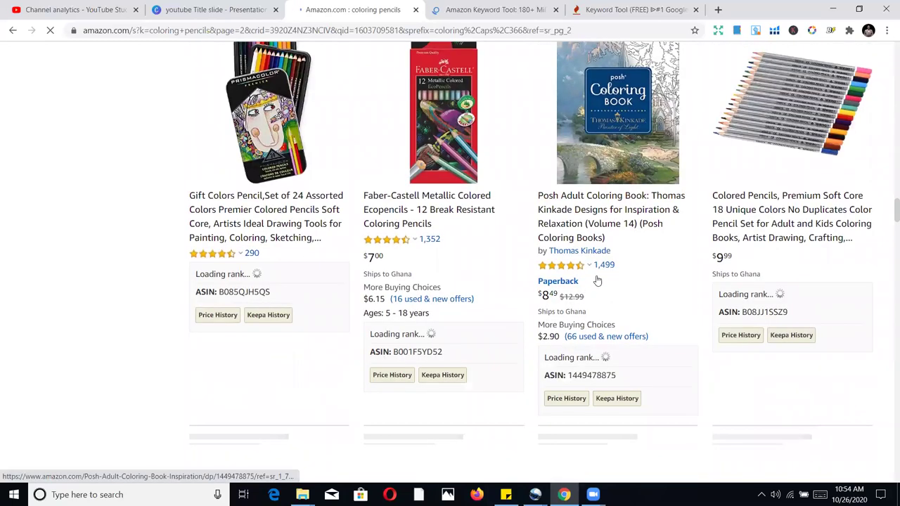
{"action": "scroll", "coordinate": [573, 225], "scroll_direction": "up", "scroll_amount": 2}
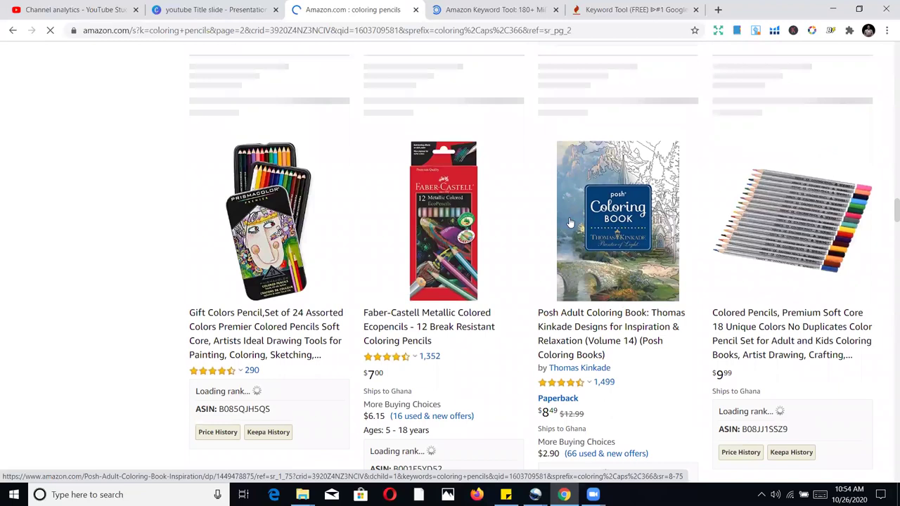
{"action": "scroll", "coordinate": [589, 228], "scroll_direction": "down", "scroll_amount": 5}
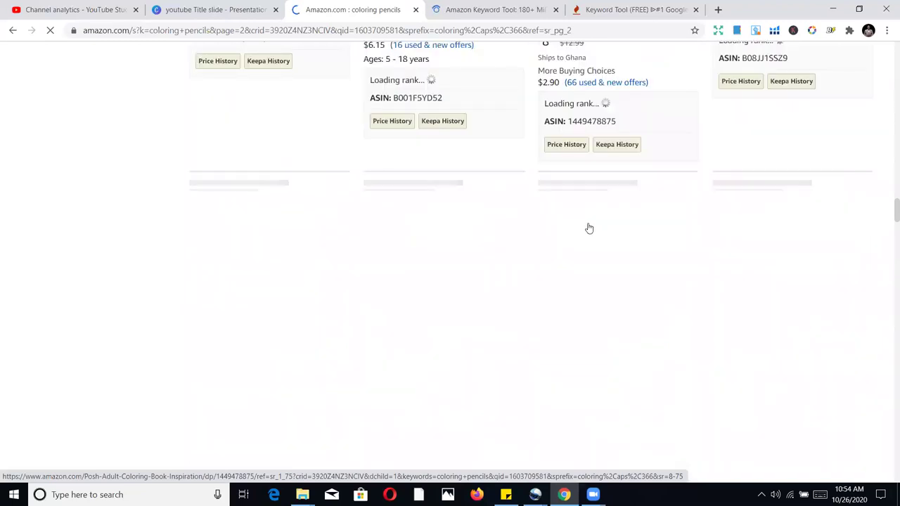
{"action": "scroll", "coordinate": [884, 200], "scroll_direction": "up", "scroll_amount": 4}
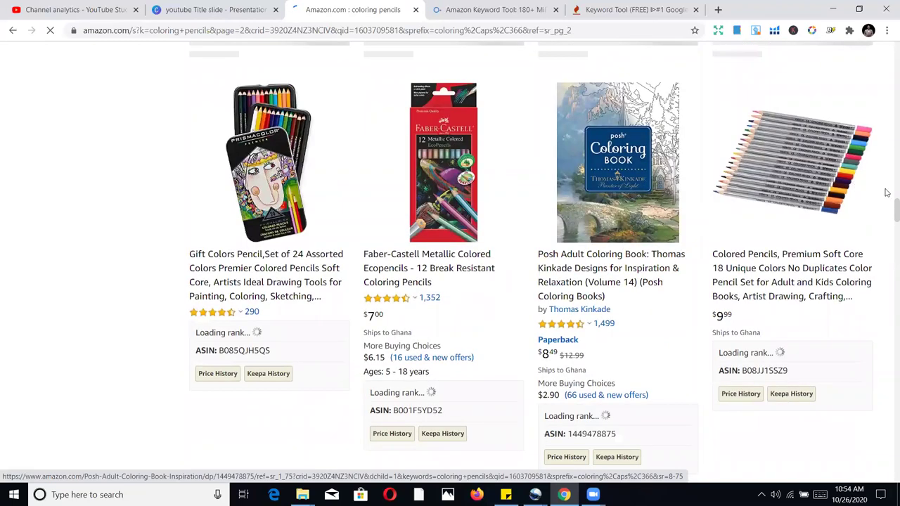
{"action": "scroll", "coordinate": [886, 192], "scroll_direction": "up", "scroll_amount": 3}
{"action": "scroll", "coordinate": [886, 88], "scroll_direction": "up", "scroll_amount": 8}
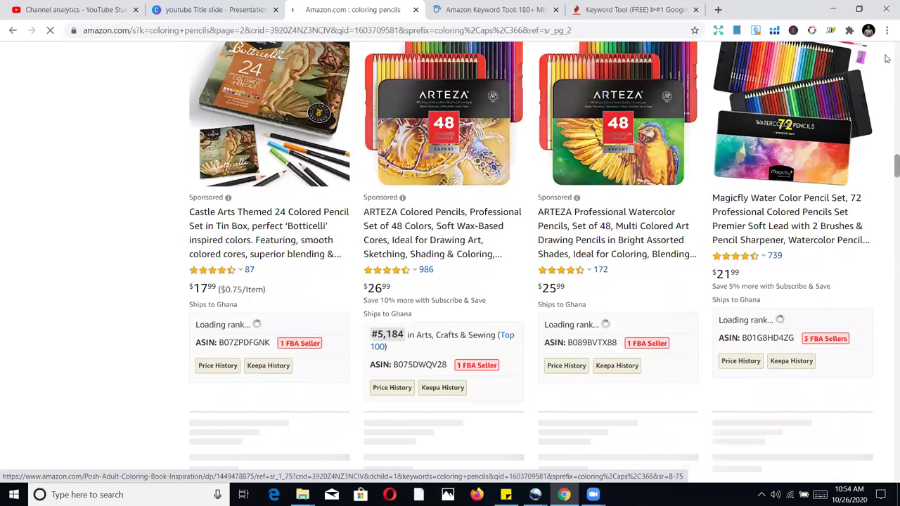
{"action": "scroll", "coordinate": [886, 59], "scroll_direction": "up", "scroll_amount": 10}
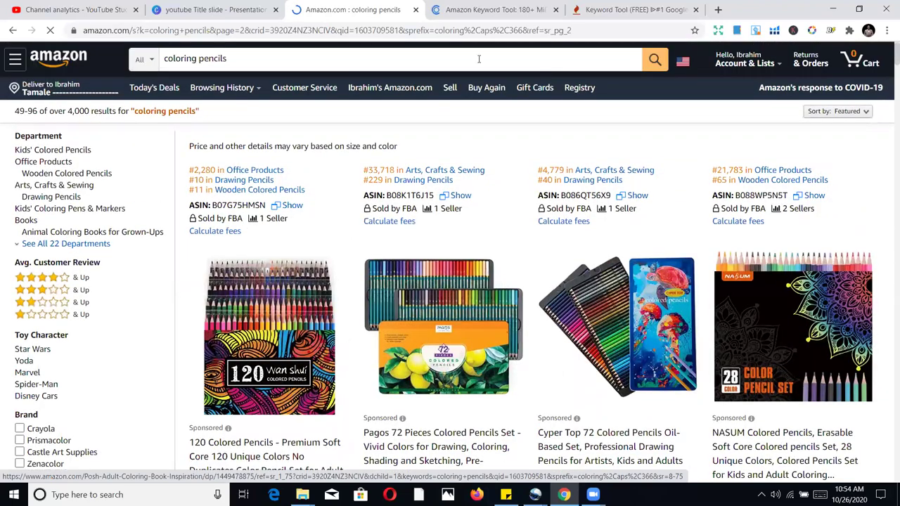
Shorten the Amazon search term to "coloring" and review the expanded keyword suggestions.
{"action": "left_click", "coordinate": [479, 59]}
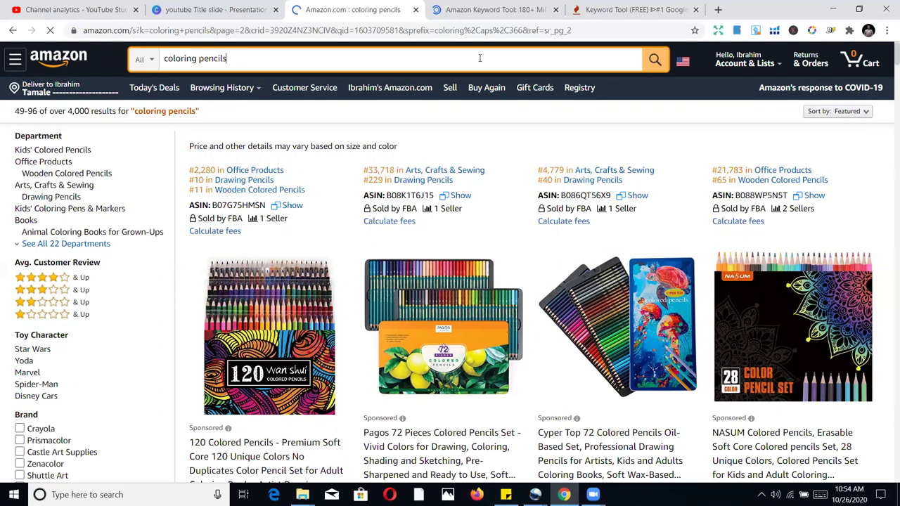
{"action": "key", "text": "BackSpace"}
{"action": "key", "text": "BackSpace"}
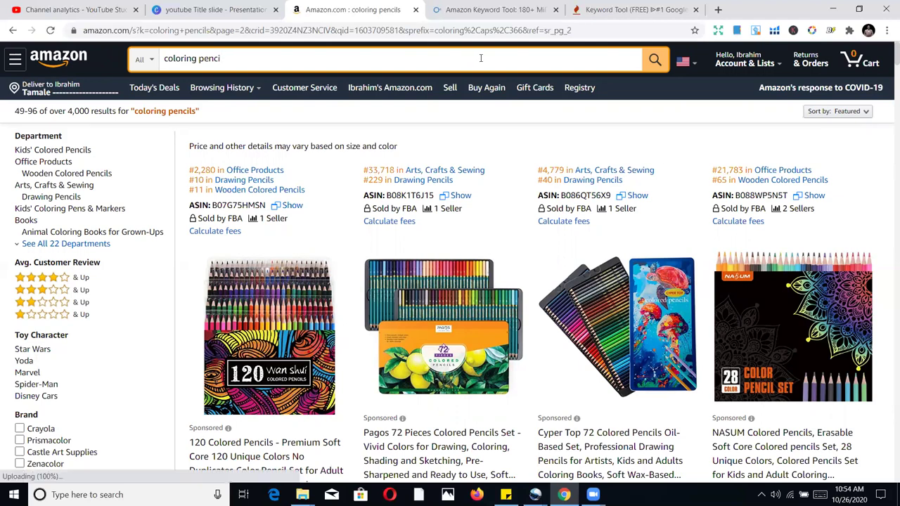
{"action": "key", "text": "BackSpace"}
{"action": "key", "text": "BackSpace"}
{"action": "key", "text": "BackSpace"}
{"action": "key", "text": "BackSpace"}
{"action": "key", "text": "BackSpace"}
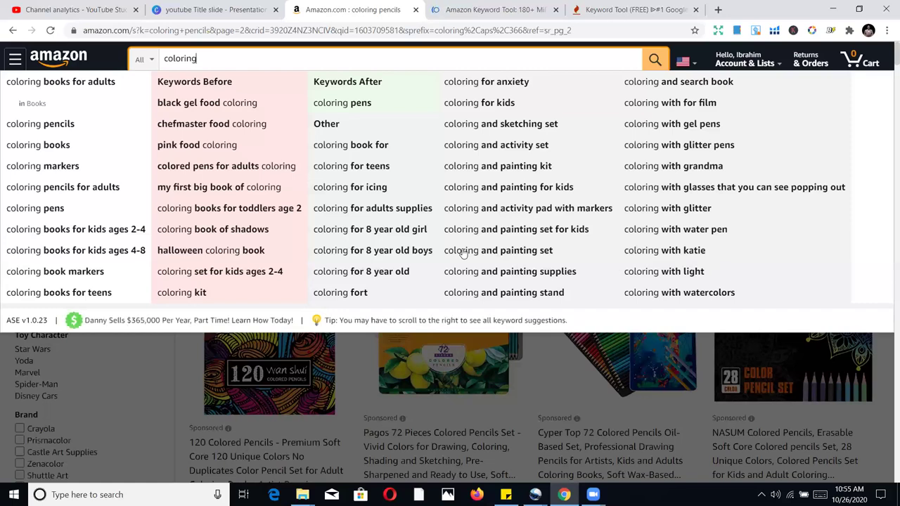
Replace the Amazon search term with "notebook" and review its keyword suggestions.
{"action": "key", "text": "BackSpace"}
{"action": "key", "text": "BackSpace"}
{"action": "key", "text": "BackSpace"}
{"action": "key", "text": "BackSpace"}
{"action": "key", "text": "BackSpace"}
{"action": "key", "text": "BackSpace"}
{"action": "key", "text": "BackSpace"}
{"action": "key", "text": "BackSpace"}
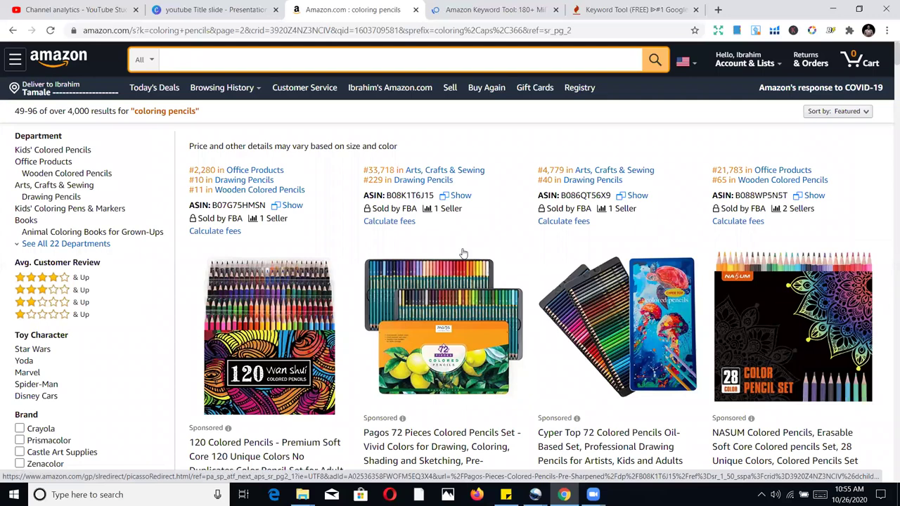
{"action": "type", "text": "note"}
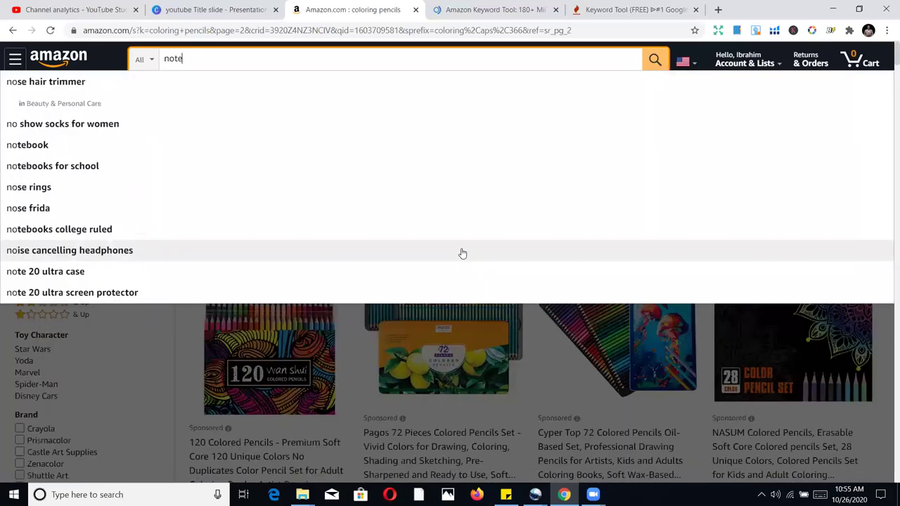
{"action": "type", "text": "book"}
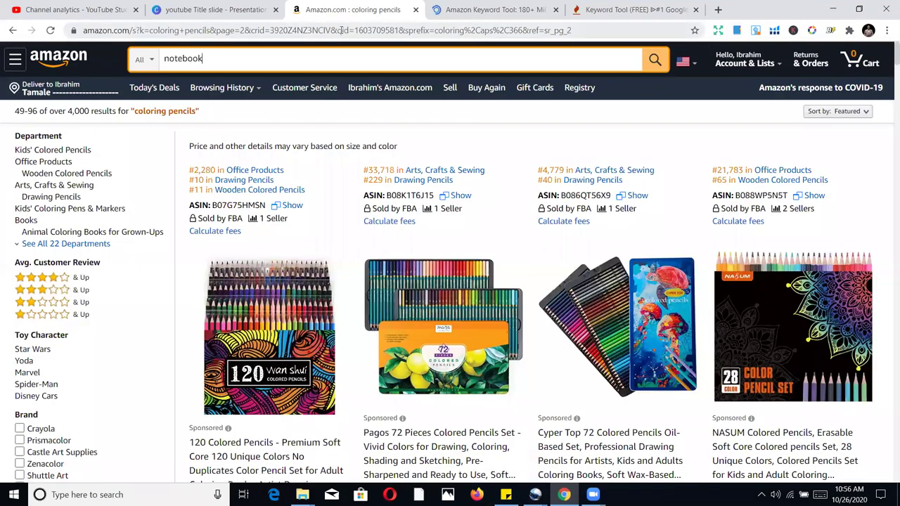
Search Google for "amz suggestion expander" and open the extension's Chrome Web Store page.
{"action": "left_click_drag", "start_coordinate": [619, 30], "coordinate": [341, 30]}
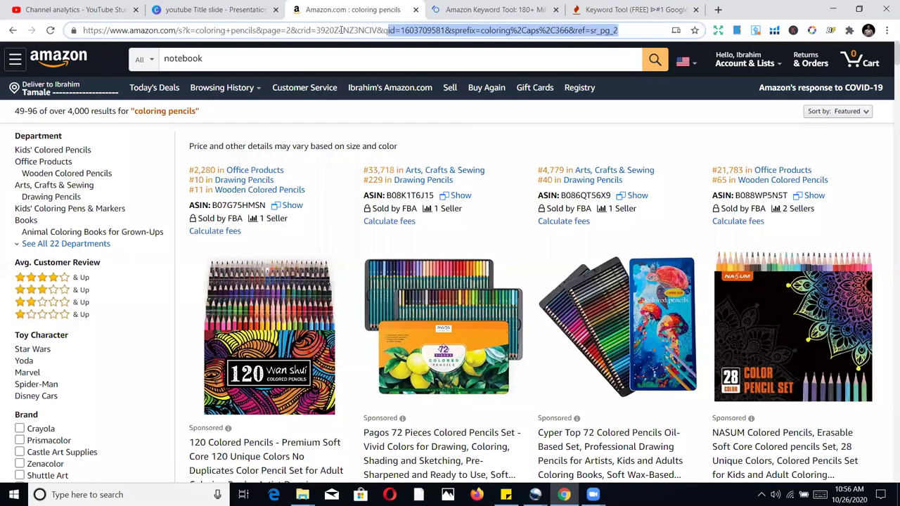
{"action": "key", "text": "ctrl+a"}
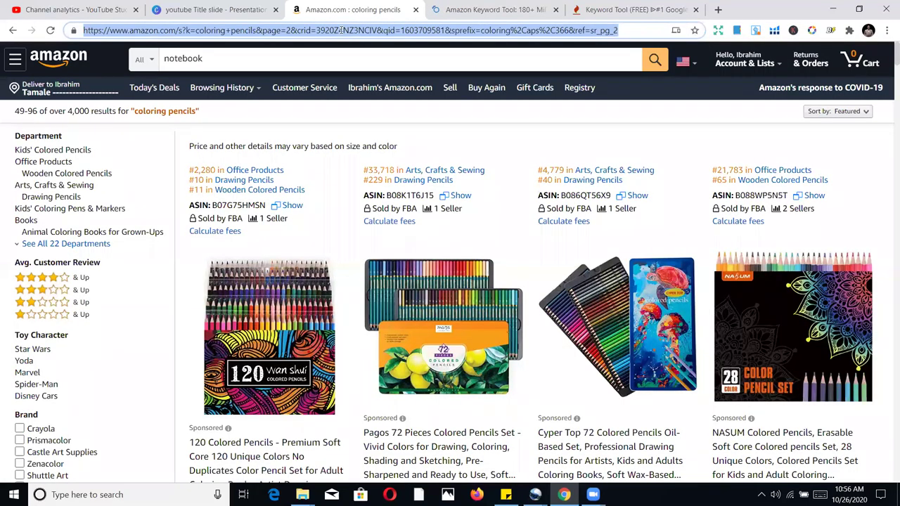
{"action": "type", "text": "am"}
{"action": "key", "text": "BackSpace"}
{"action": "type", "text": "z"}
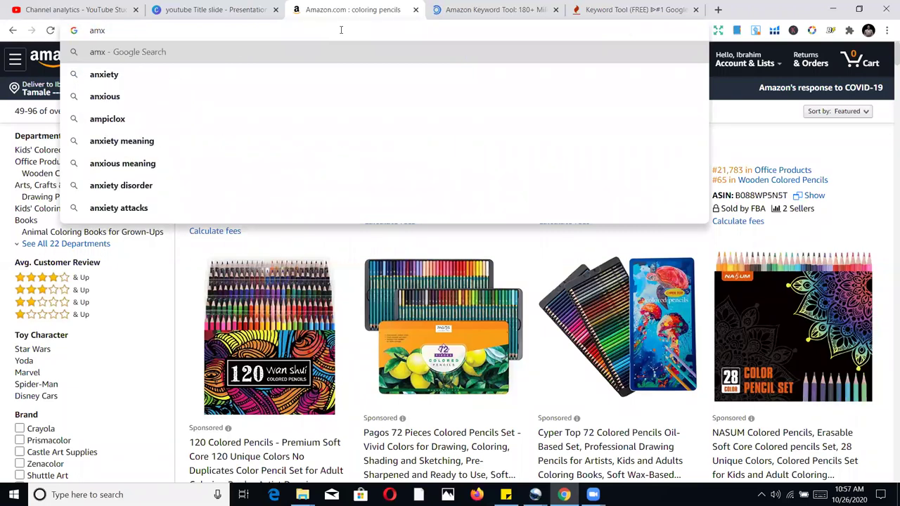
{"action": "left_click", "coordinate": [313, 76]}
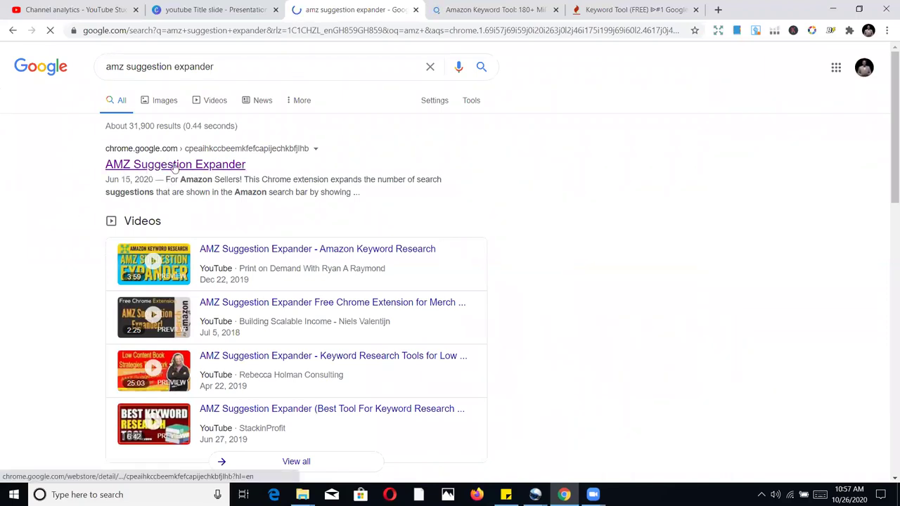
{"action": "left_click", "coordinate": [175, 163]}
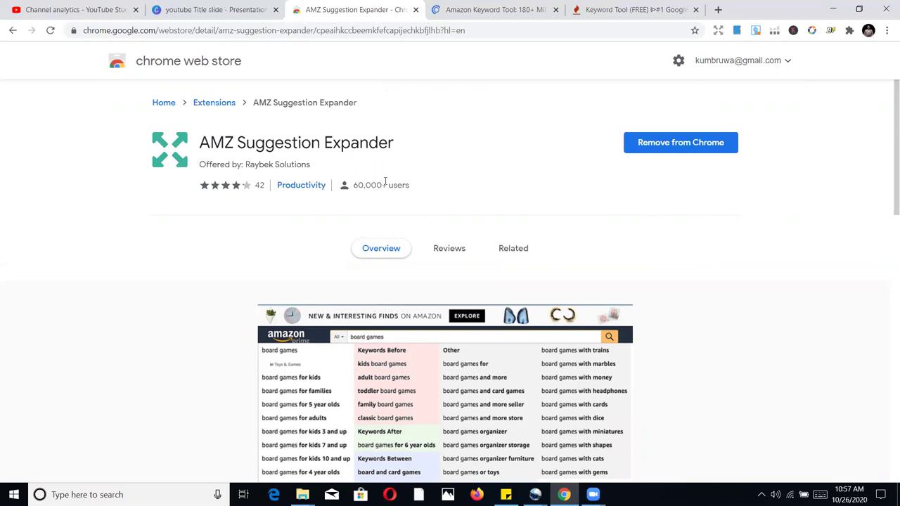
Close the extension's page and reopen the Sonar keyword tool through a web search for "sonar keyword".
{"action": "left_click", "coordinate": [416, 9]}
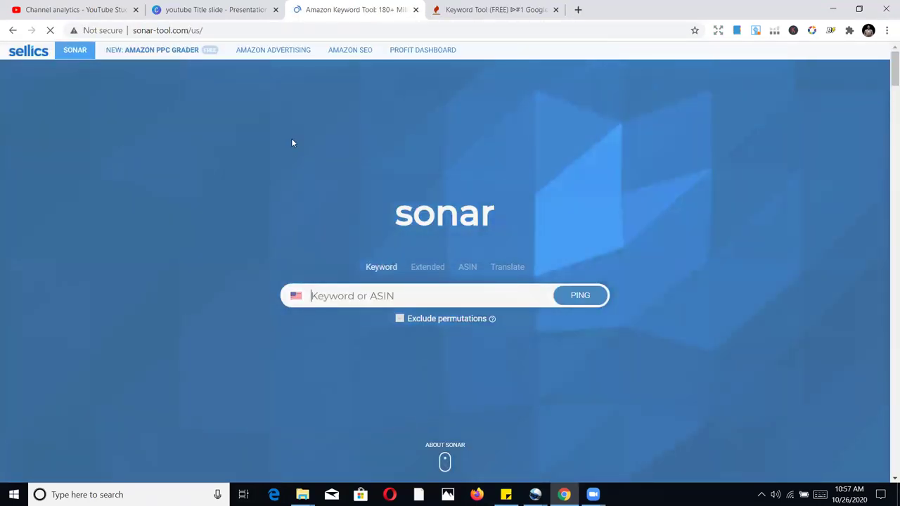
{"action": "left_click", "coordinate": [241, 28]}
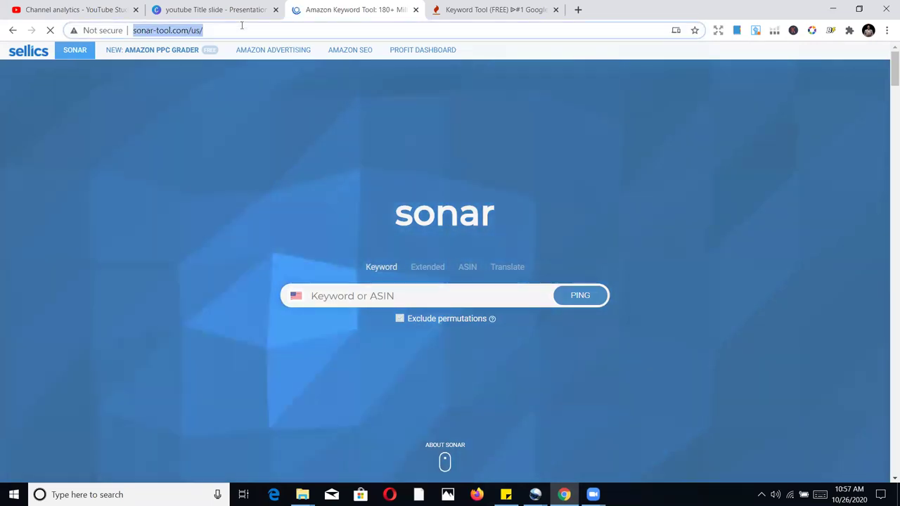
{"action": "left_click", "coordinate": [243, 28]}
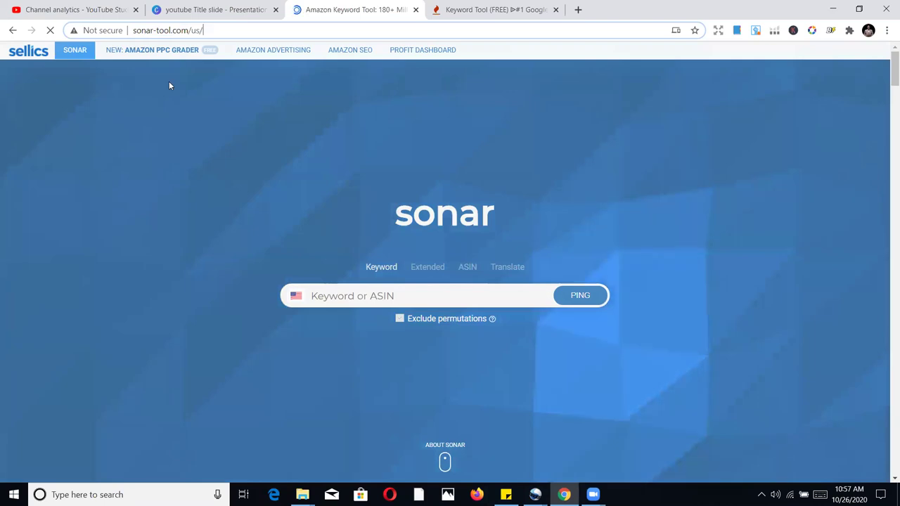
{"action": "left_click", "coordinate": [225, 30]}
{"action": "type", "text": "sonar key"}
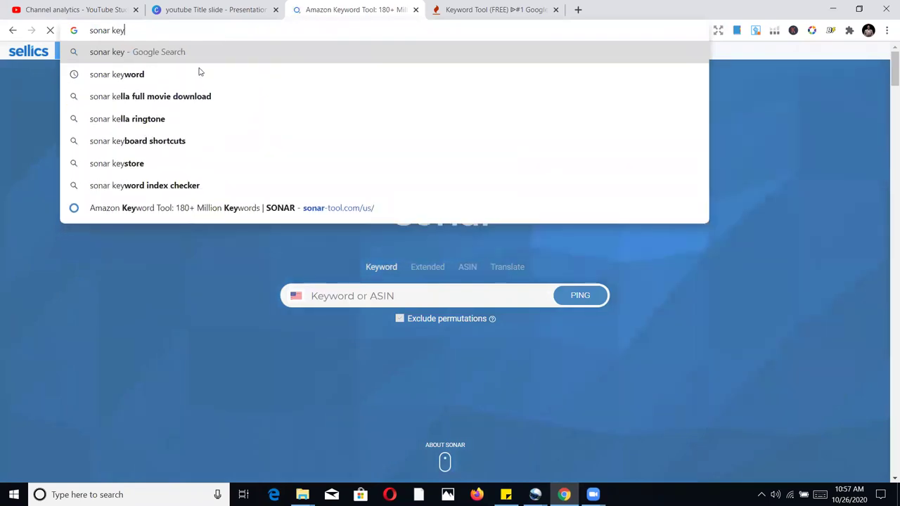
{"action": "left_click", "coordinate": [198, 70]}
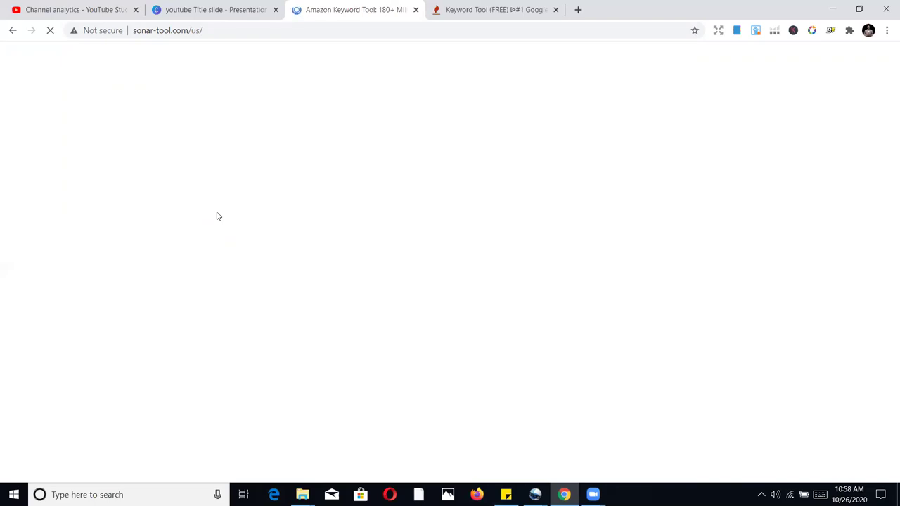
{"action": "left_click", "coordinate": [50, 32]}
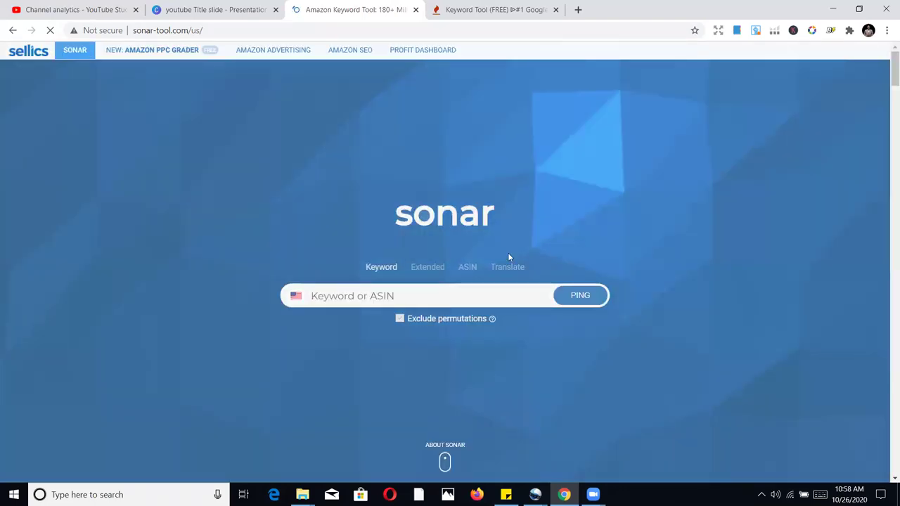
Look up the keyword "sketchbook" in Sonar and review the related keywords with their search volumes.
{"action": "scroll", "coordinate": [612, 260], "scroll_direction": "down", "scroll_amount": 1}
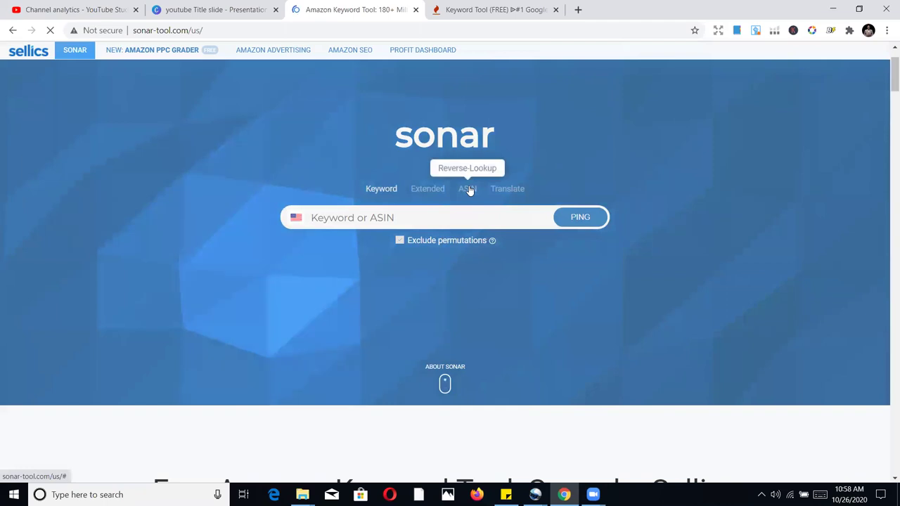
{"action": "left_click", "coordinate": [400, 218]}
{"action": "type", "text": "sketchb"}
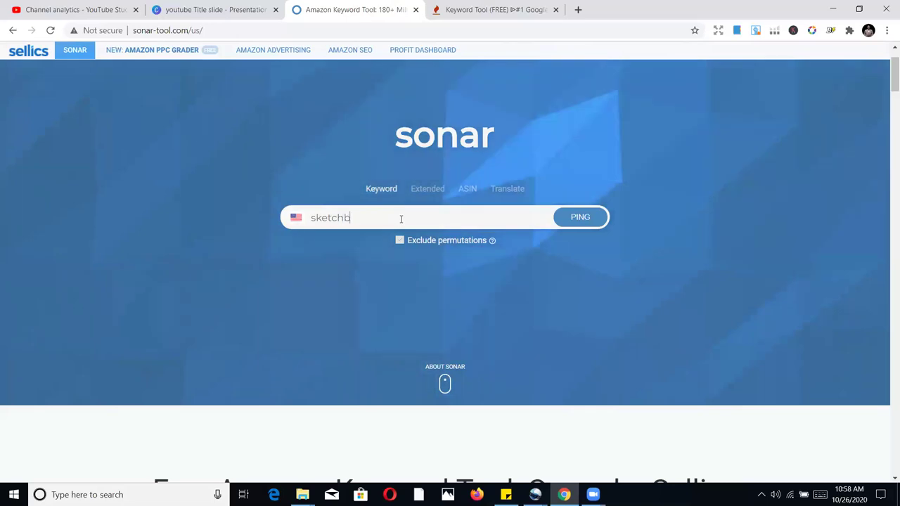
{"action": "type", "text": "ook"}
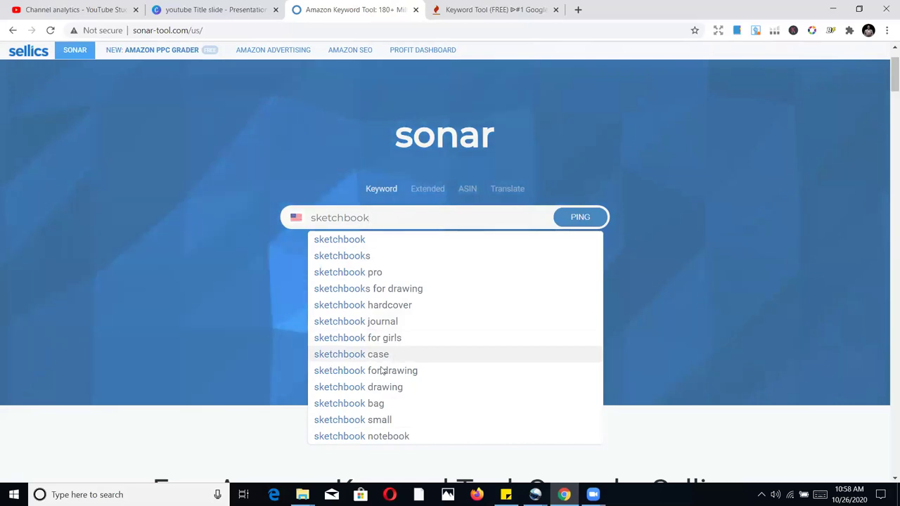
{"action": "scroll", "coordinate": [423, 379], "scroll_direction": "down", "scroll_amount": 1}
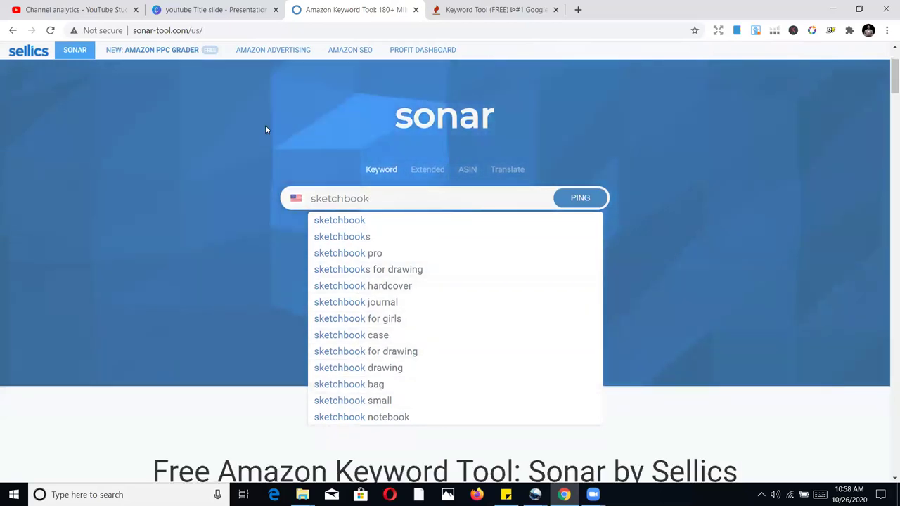
{"action": "scroll", "coordinate": [395, 317], "scroll_direction": "up", "scroll_amount": 1}
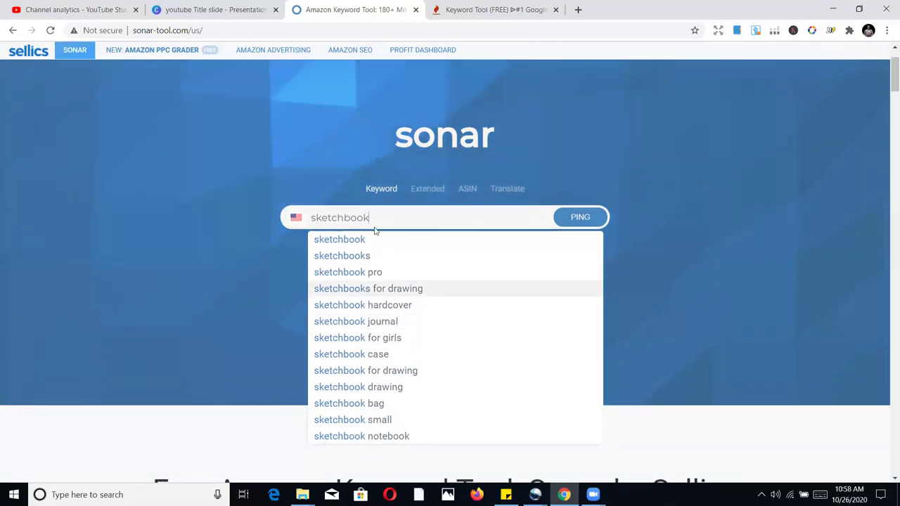
{"action": "left_click", "coordinate": [588, 217]}
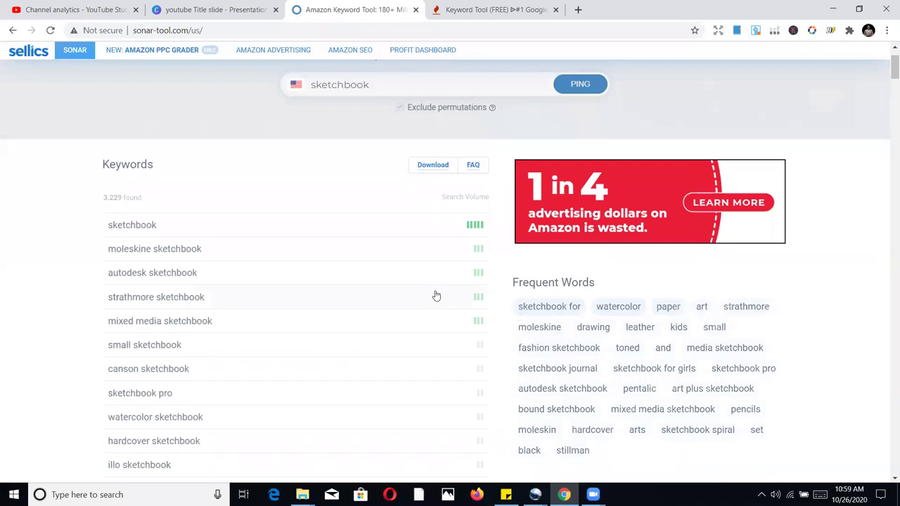
{"action": "scroll", "coordinate": [394, 285], "scroll_direction": "down", "scroll_amount": 1}
{"action": "scroll", "coordinate": [363, 276], "scroll_direction": "up", "scroll_amount": 2}
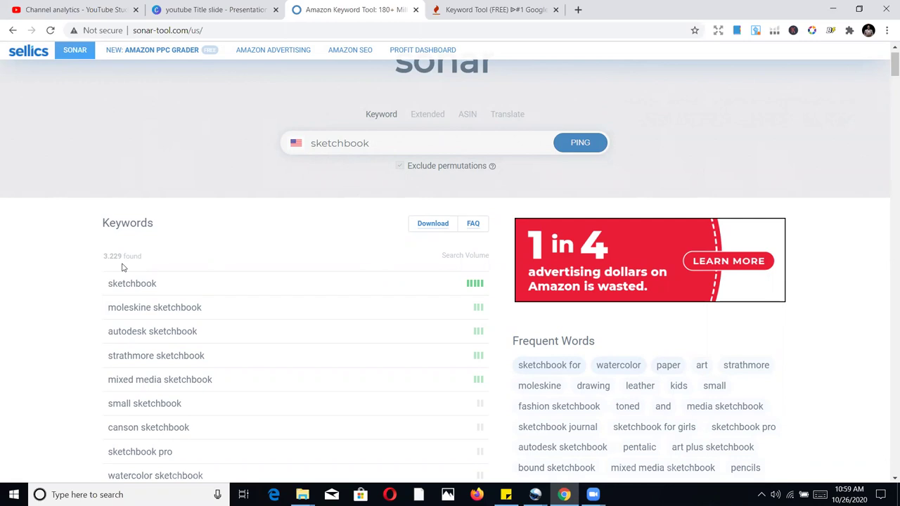
Download the full list of Sonar keyword results for "sketchbook" as a CSV file and open it in Excel.
{"action": "scroll", "coordinate": [120, 316], "scroll_direction": "down", "scroll_amount": 2}
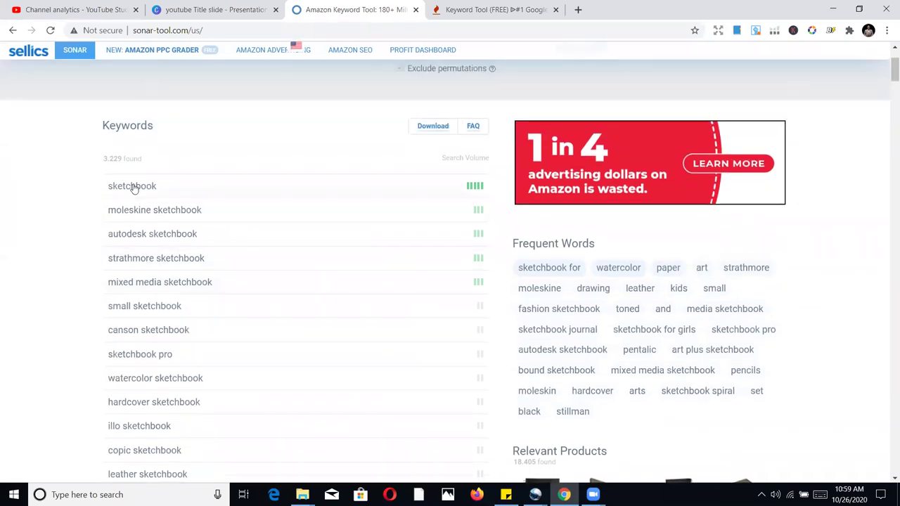
{"action": "scroll", "coordinate": [141, 195], "scroll_direction": "down", "scroll_amount": 1}
{"action": "scroll", "coordinate": [144, 200], "scroll_direction": "down", "scroll_amount": 6}
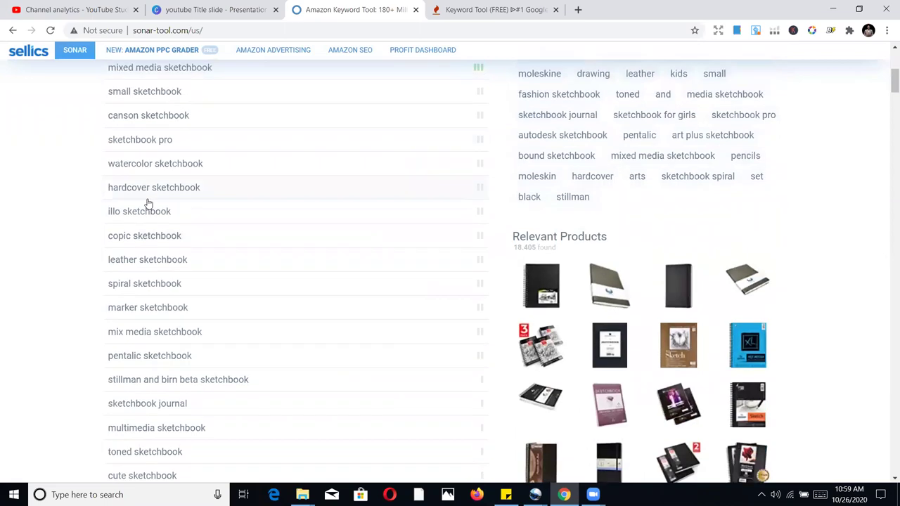
{"action": "scroll", "coordinate": [151, 208], "scroll_direction": "down", "scroll_amount": 11}
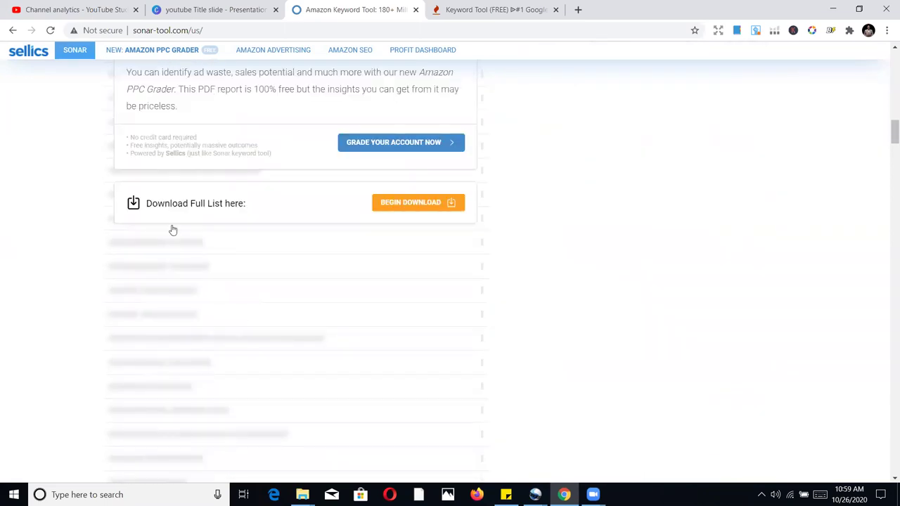
{"action": "scroll", "coordinate": [172, 229], "scroll_direction": "down", "scroll_amount": 1}
{"action": "left_click", "coordinate": [416, 144]}
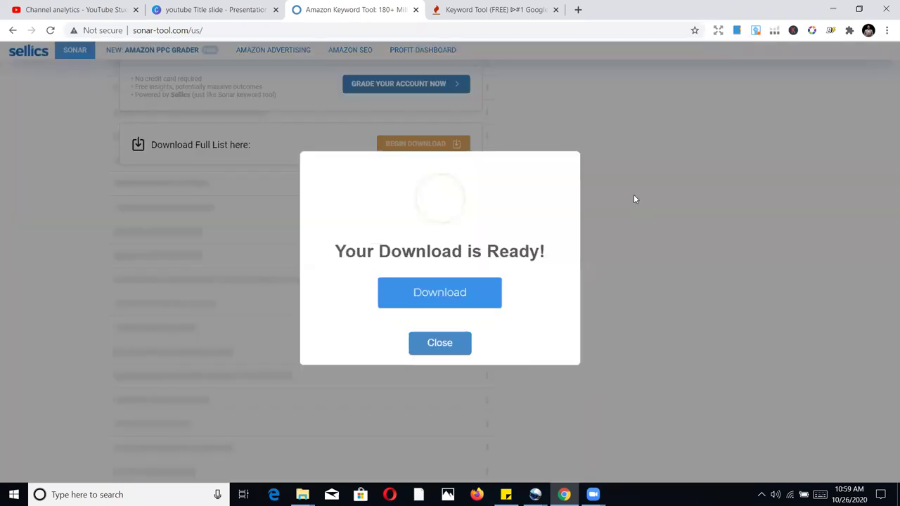
{"action": "left_click", "coordinate": [439, 290]}
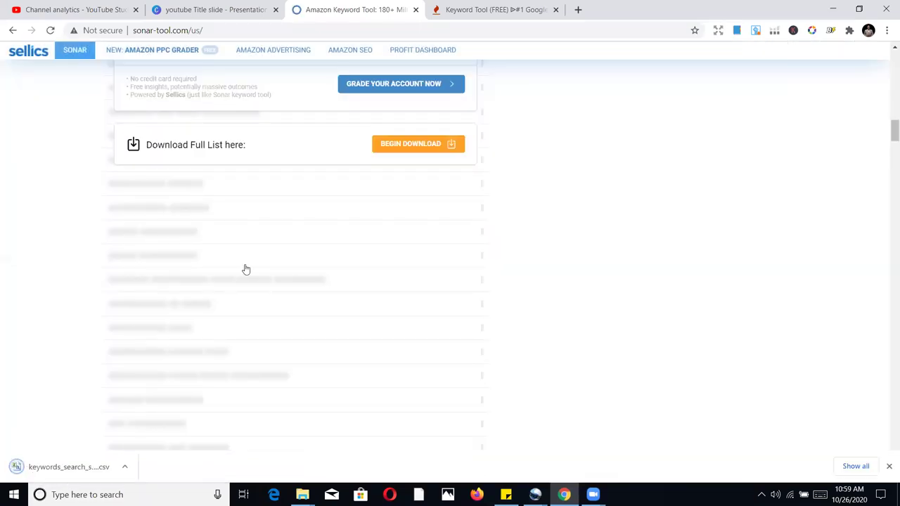
{"action": "left_click", "coordinate": [60, 468]}
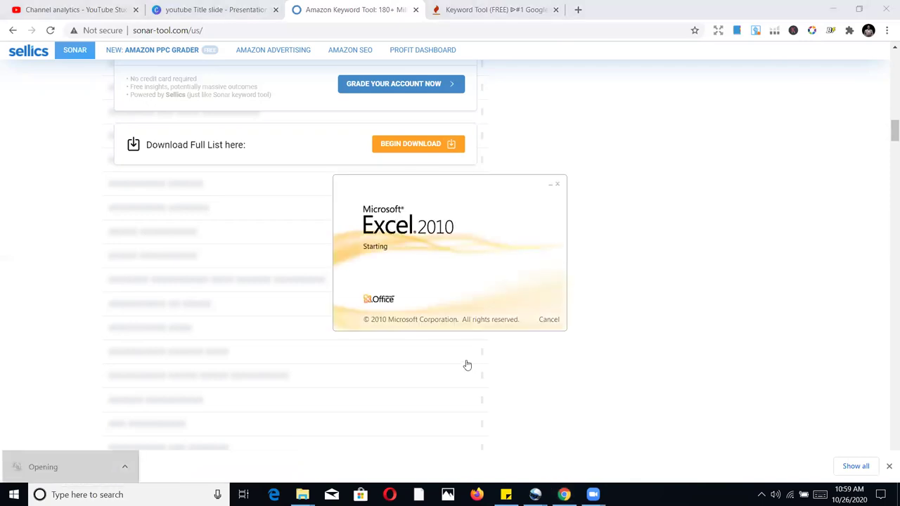
Examine the downloaded sketchbook keywords and their search volumes in the spreadsheet, return to its first row, and minimize Excel.
{"action": "scroll", "coordinate": [112, 237], "scroll_direction": "down", "scroll_amount": 1}
{"action": "scroll", "coordinate": [73, 219], "scroll_direction": "down", "scroll_amount": 4}
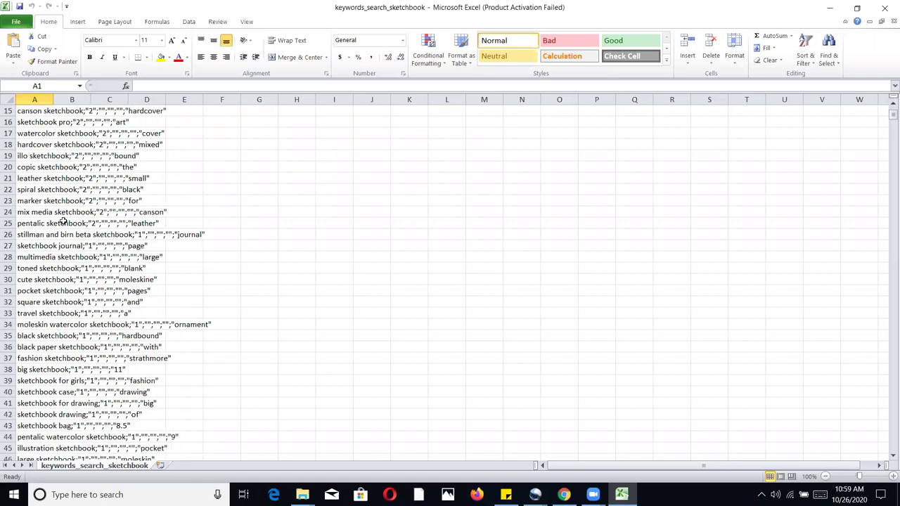
{"action": "left_click", "coordinate": [575, 358]}
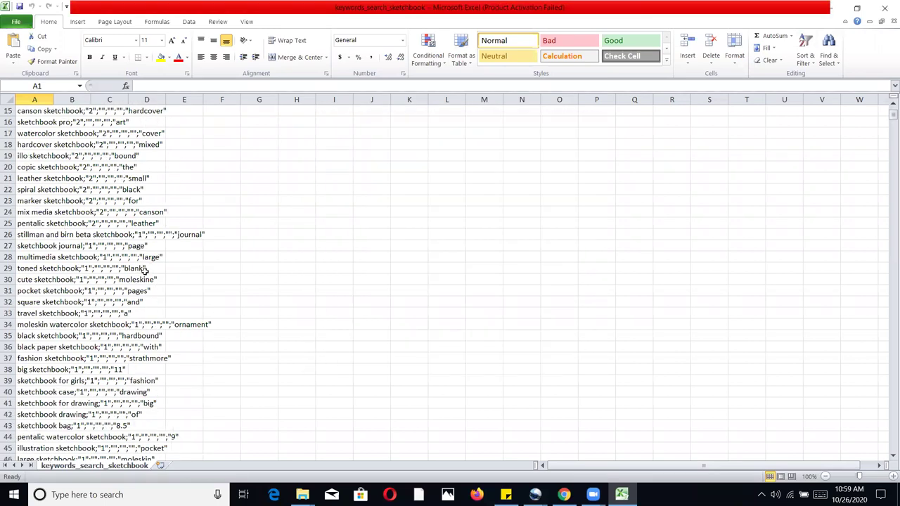
{"action": "scroll", "coordinate": [144, 270], "scroll_direction": "down", "scroll_amount": 12}
{"action": "scroll", "coordinate": [143, 269], "scroll_direction": "down", "scroll_amount": 11}
{"action": "scroll", "coordinate": [132, 286], "scroll_direction": "down", "scroll_amount": 16}
{"action": "scroll", "coordinate": [112, 289], "scroll_direction": "down", "scroll_amount": 5}
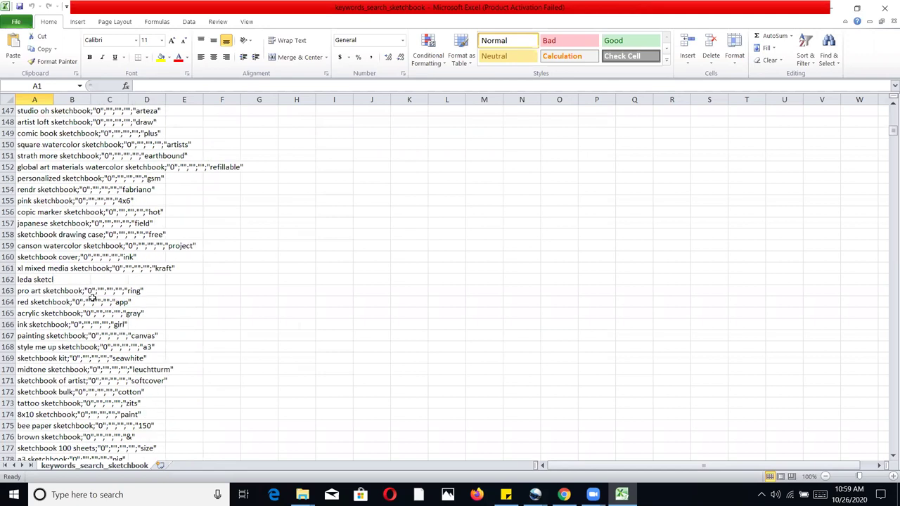
{"action": "scroll", "coordinate": [92, 298], "scroll_direction": "down", "scroll_amount": 6}
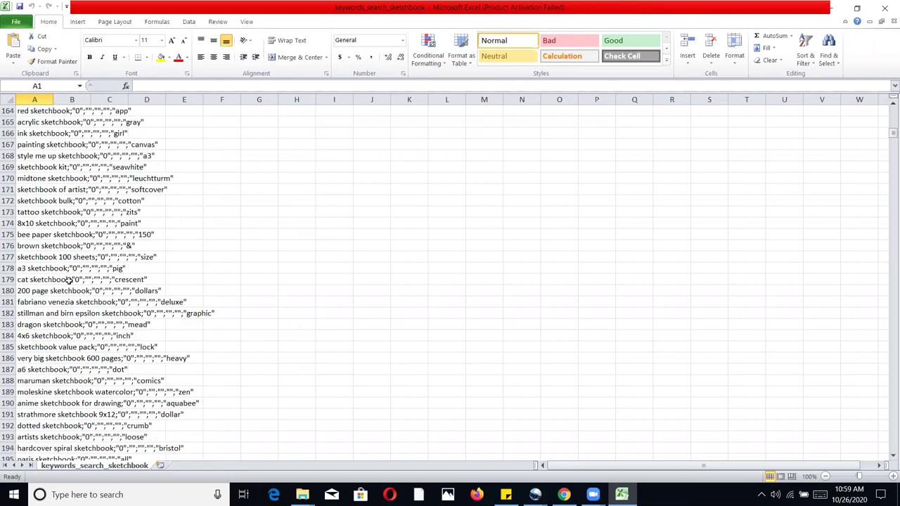
{"action": "scroll", "coordinate": [84, 218], "scroll_direction": "up", "scroll_amount": 3}
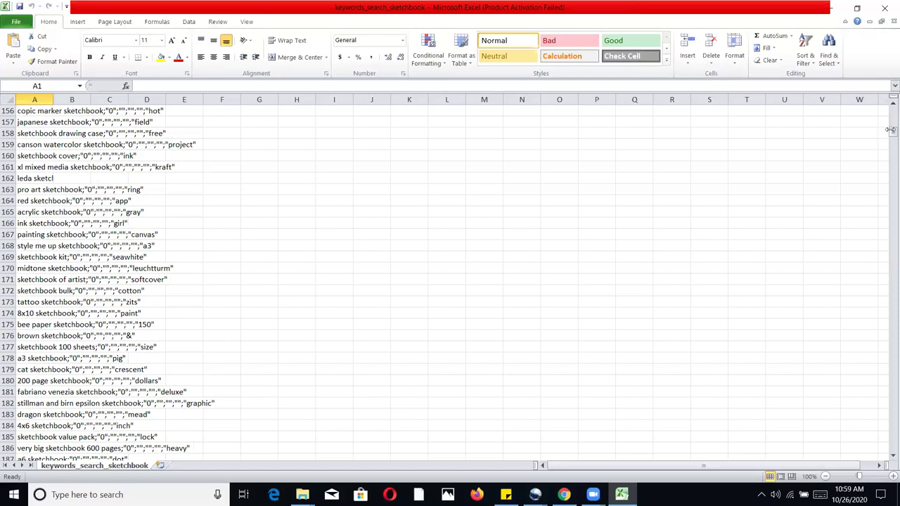
{"action": "left_click_drag", "start_coordinate": [889, 137], "coordinate": [887, 109]}
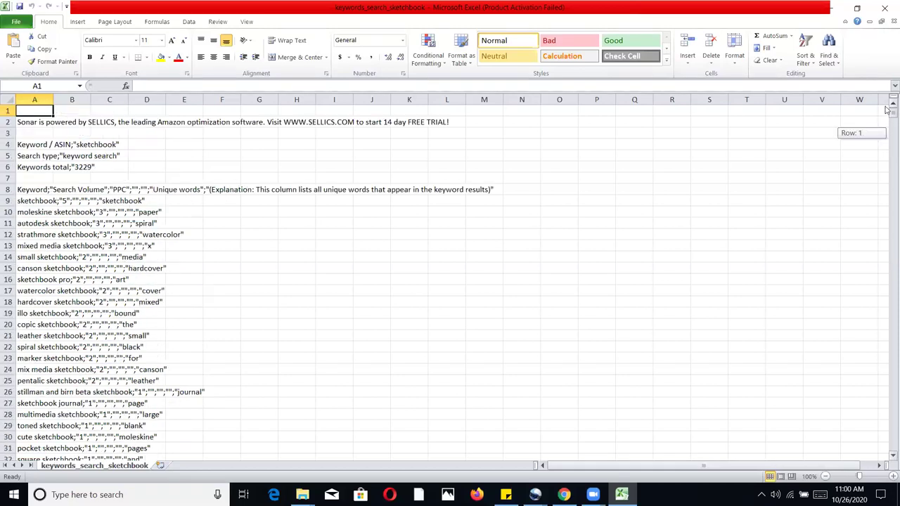
{"action": "left_click", "coordinate": [829, 7]}
Replace the Sonar search term and look up the suggested keyword "colored pencils".
{"action": "scroll", "coordinate": [698, 275], "scroll_direction": "up", "scroll_amount": 5}
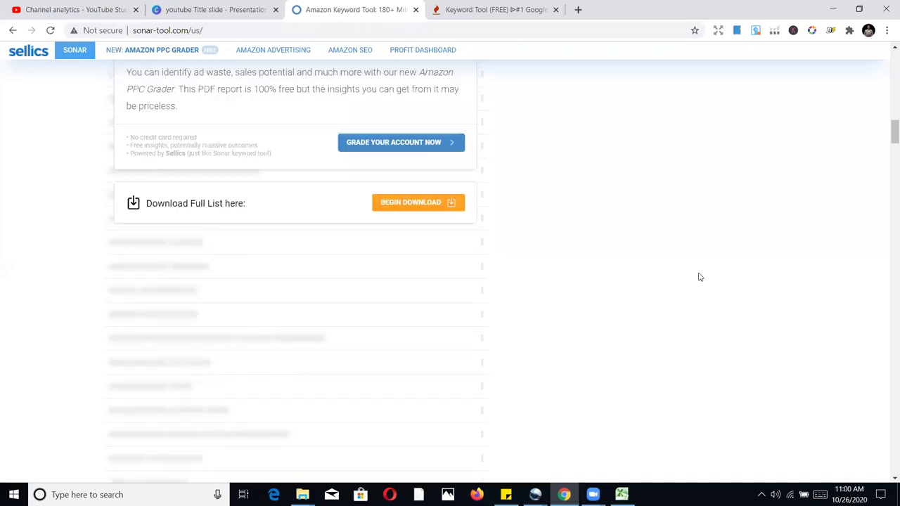
{"action": "left_click_drag", "start_coordinate": [889, 116], "coordinate": [887, 50]}
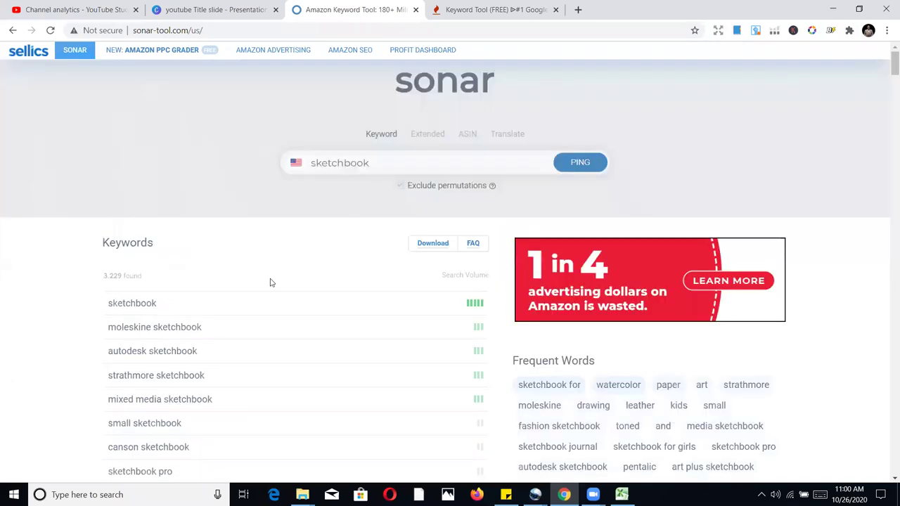
{"action": "double_click", "coordinate": [395, 163]}
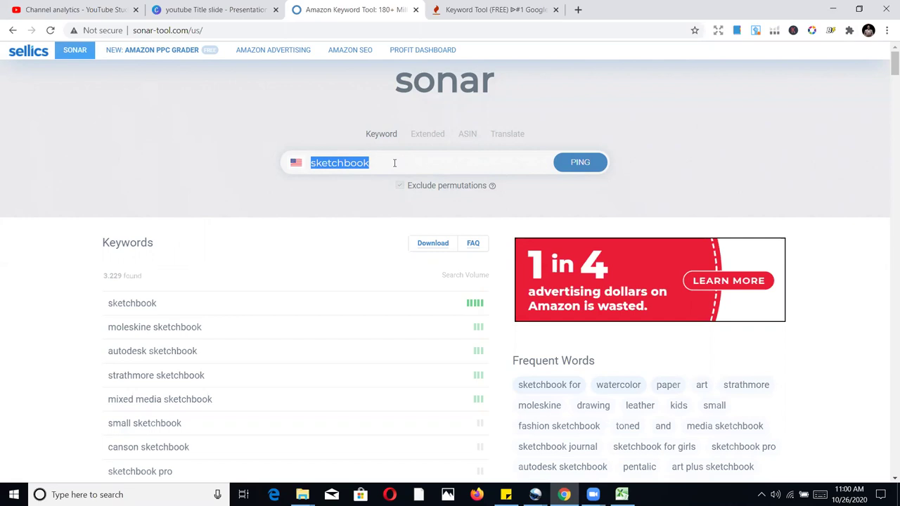
{"action": "type", "text": "co"}
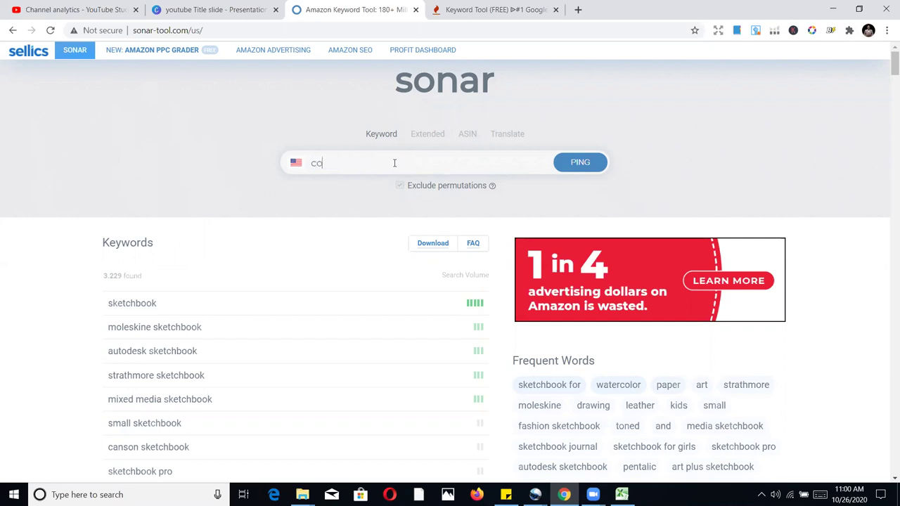
{"action": "key", "text": "BackSpace"}
{"action": "key", "text": "BackSpace"}
{"action": "type", "text": "or"}
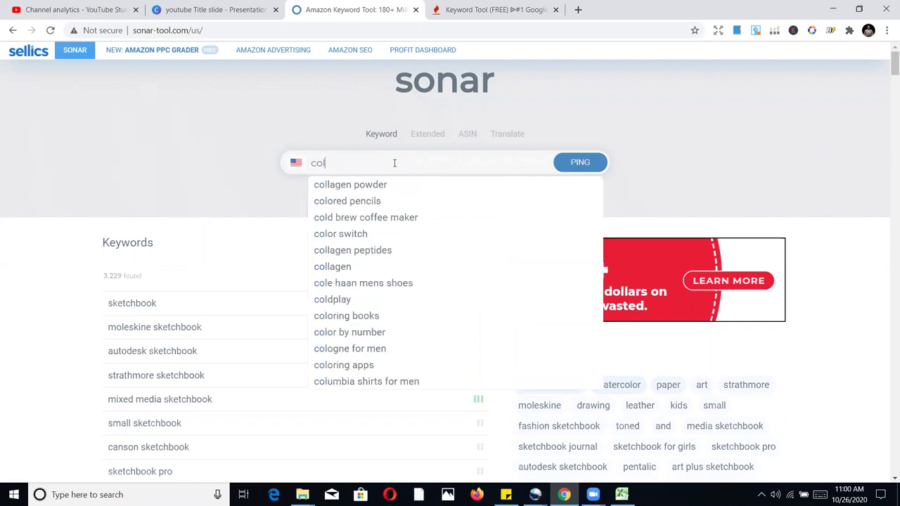
{"action": "type", "text": "ing"}
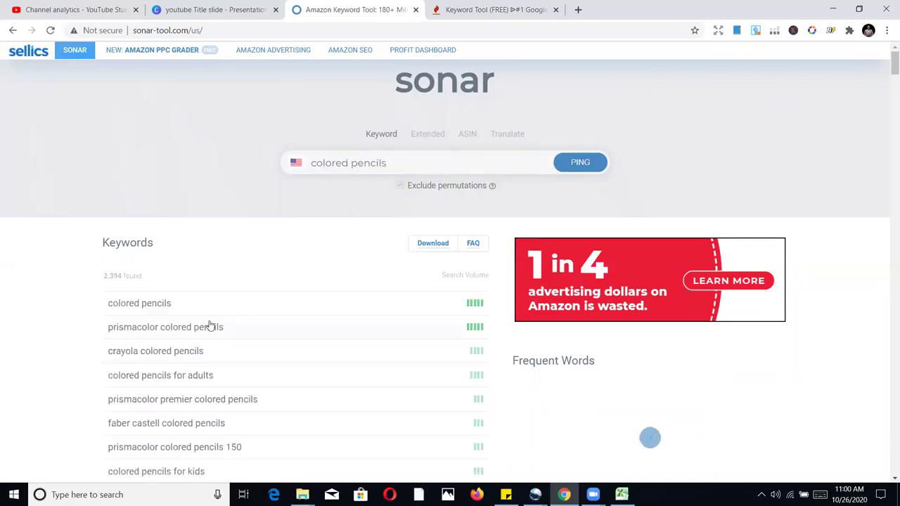
Change the Sonar search term to "colored books" and run the keyword lookup.
{"action": "left_click", "coordinate": [412, 166]}
{"action": "key", "text": "BackSpace"}
{"action": "key", "text": "BackSpace"}
{"action": "key", "text": "BackSpace"}
{"action": "key", "text": "BackSpace"}
{"action": "key", "text": "BackSpace"}
{"action": "key", "text": "BackSpace"}
{"action": "key", "text": "BackSpace"}
{"action": "type", "text": "books"}
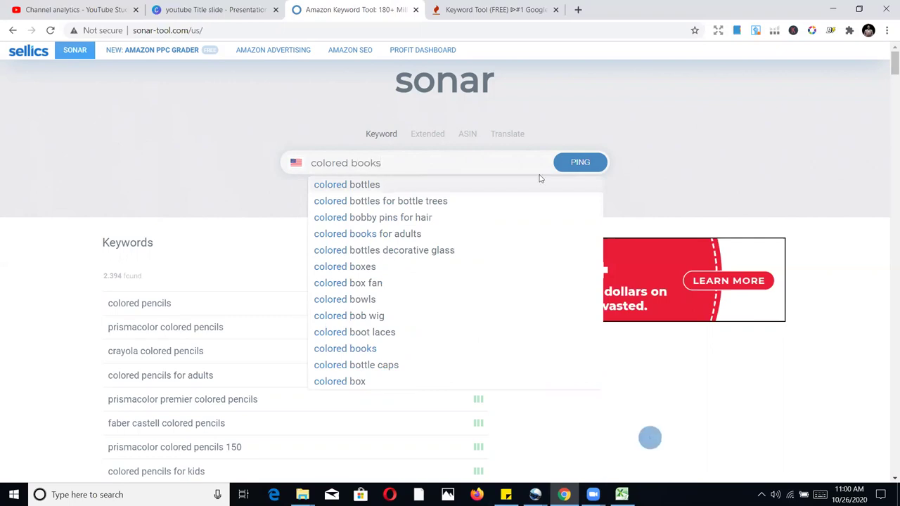
{"action": "left_click", "coordinate": [580, 162]}
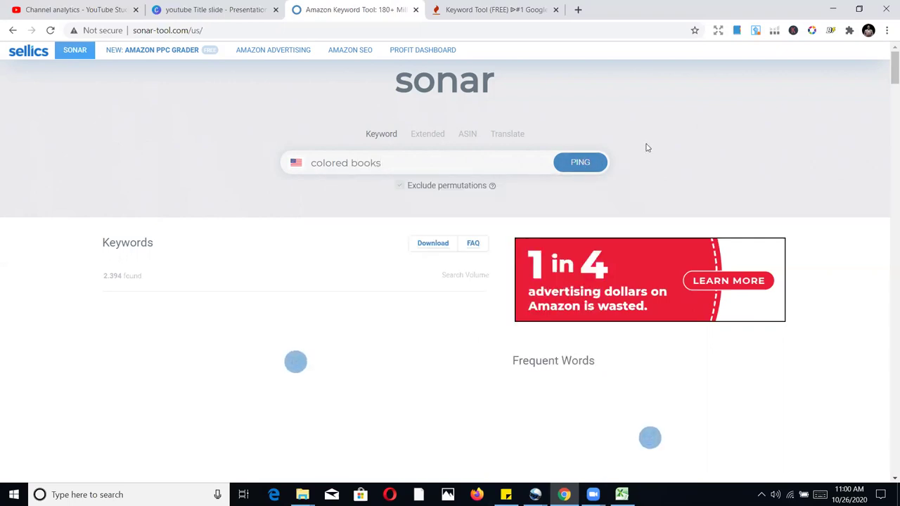
Review the related keywords and search volumes for "colored books", down to the full-list download option.
{"action": "scroll", "coordinate": [647, 149], "scroll_direction": "down", "scroll_amount": 1}
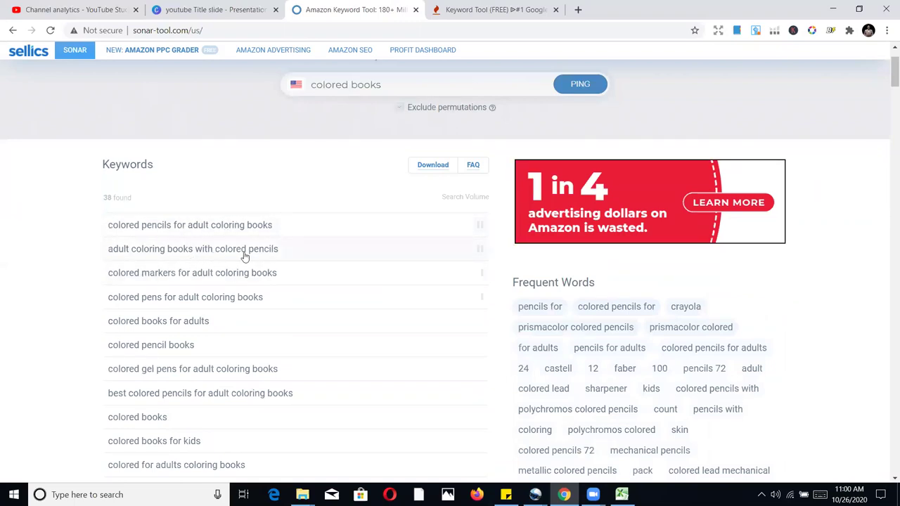
{"action": "scroll", "coordinate": [317, 267], "scroll_direction": "down", "scroll_amount": 2}
{"action": "scroll", "coordinate": [317, 253], "scroll_direction": "up", "scroll_amount": 1}
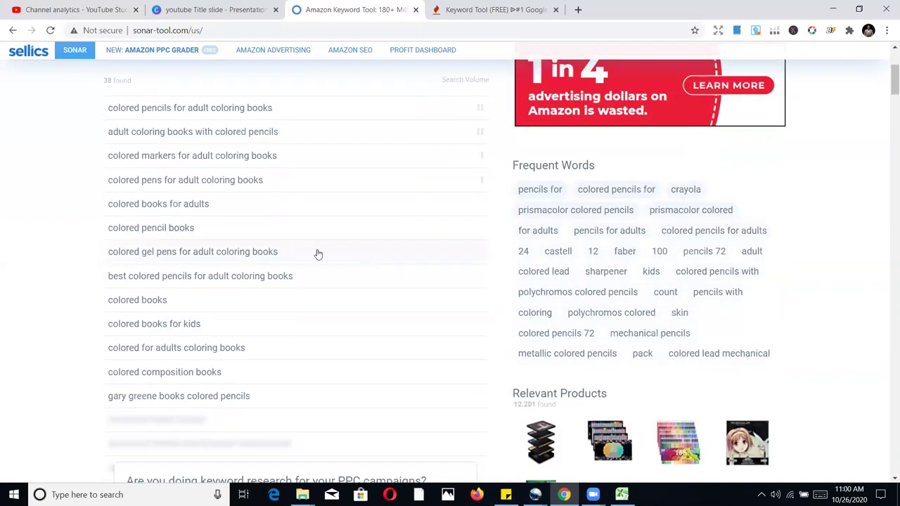
{"action": "scroll", "coordinate": [251, 262], "scroll_direction": "down", "scroll_amount": 7}
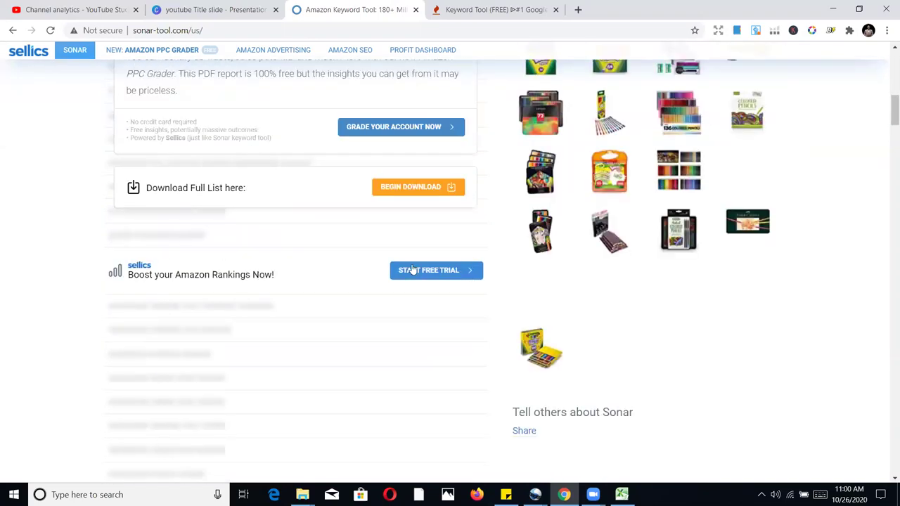
{"action": "scroll", "coordinate": [410, 195], "scroll_direction": "up", "scroll_amount": 6}
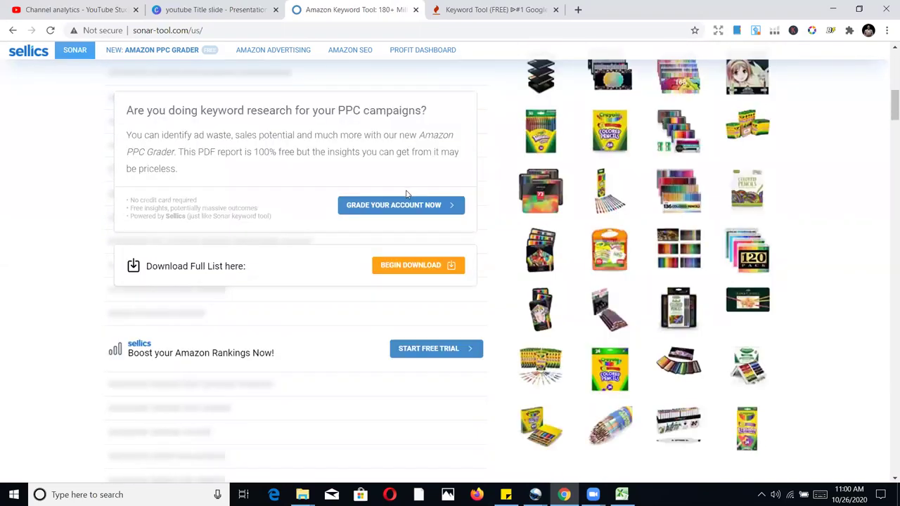
{"action": "scroll", "coordinate": [247, 195], "scroll_direction": "up", "scroll_amount": 2}
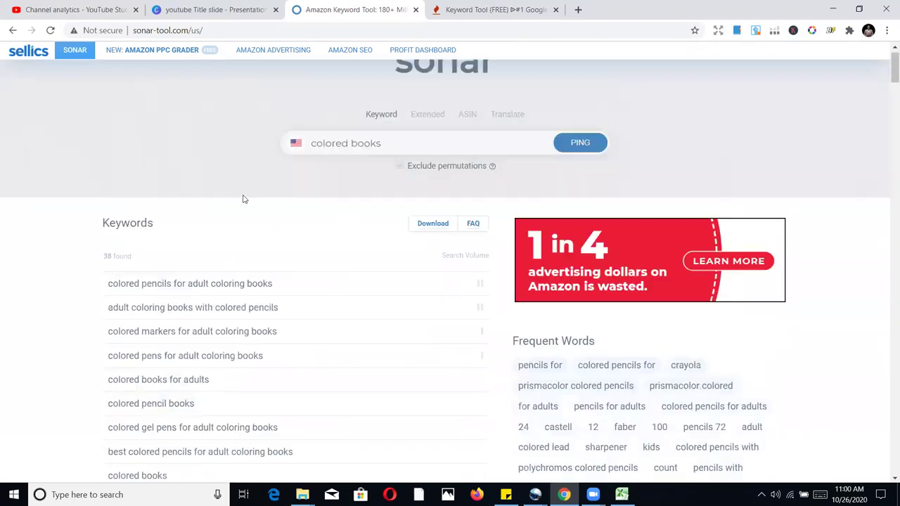
{"action": "scroll", "coordinate": [241, 217], "scroll_direction": "down", "scroll_amount": 2}
{"action": "scroll", "coordinate": [185, 241], "scroll_direction": "up", "scroll_amount": 1}
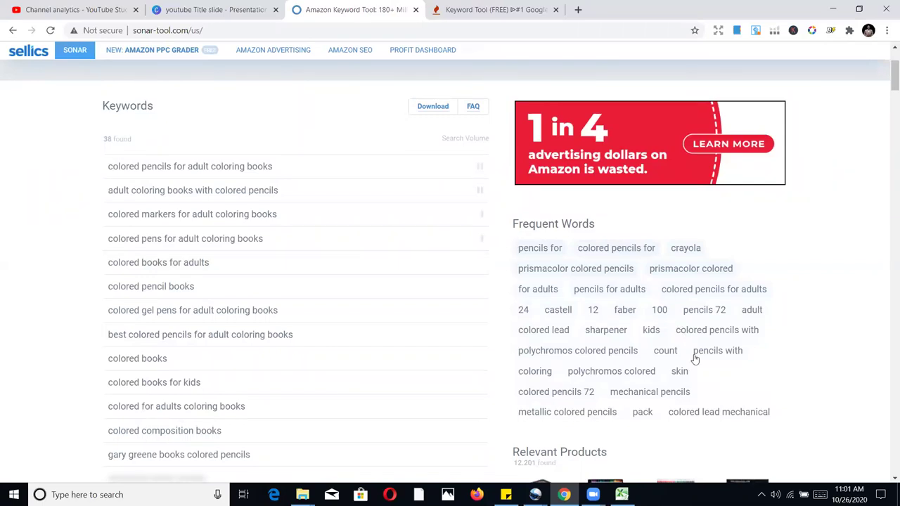
{"action": "scroll", "coordinate": [715, 358], "scroll_direction": "down", "scroll_amount": 1}
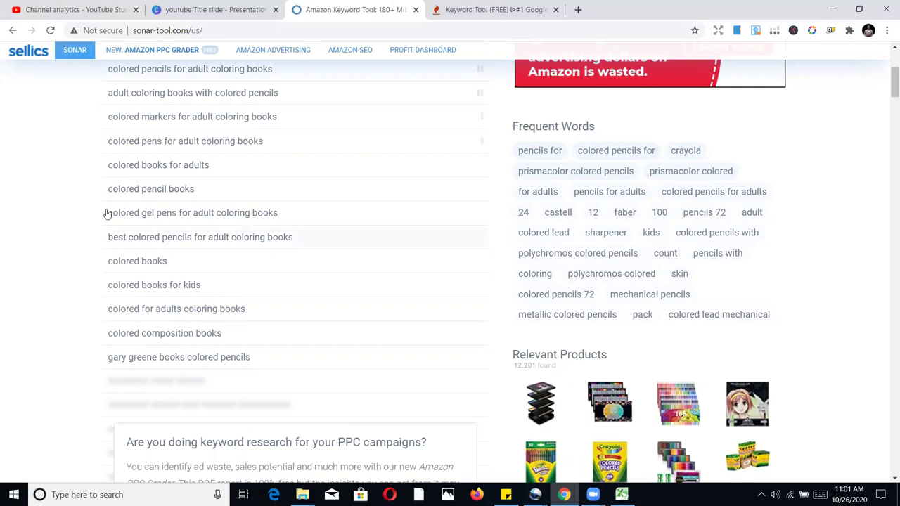
{"action": "scroll", "coordinate": [102, 216], "scroll_direction": "up", "scroll_amount": 2}
{"action": "scroll", "coordinate": [176, 233], "scroll_direction": "down", "scroll_amount": 5}
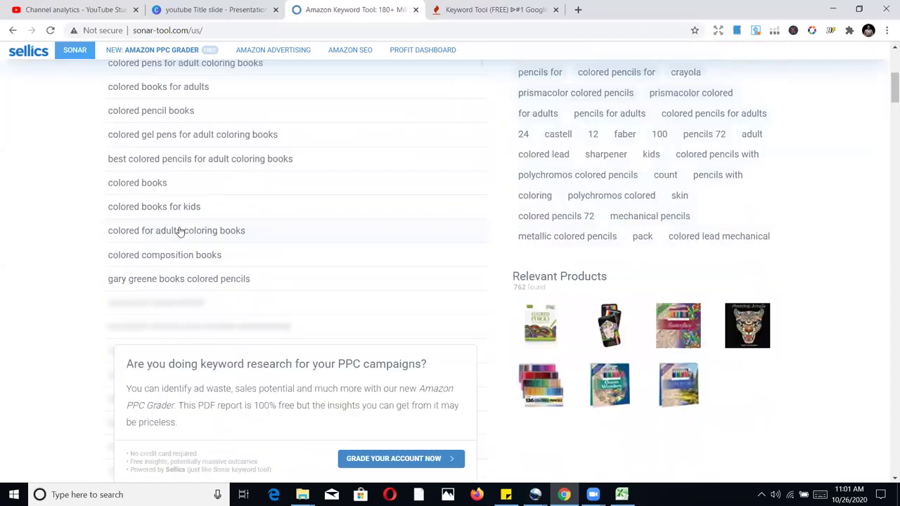
Examine the frequent words and relevant products for "colored books", and return to the keyword search field.
{"action": "scroll", "coordinate": [624, 220], "scroll_direction": "up", "scroll_amount": 3}
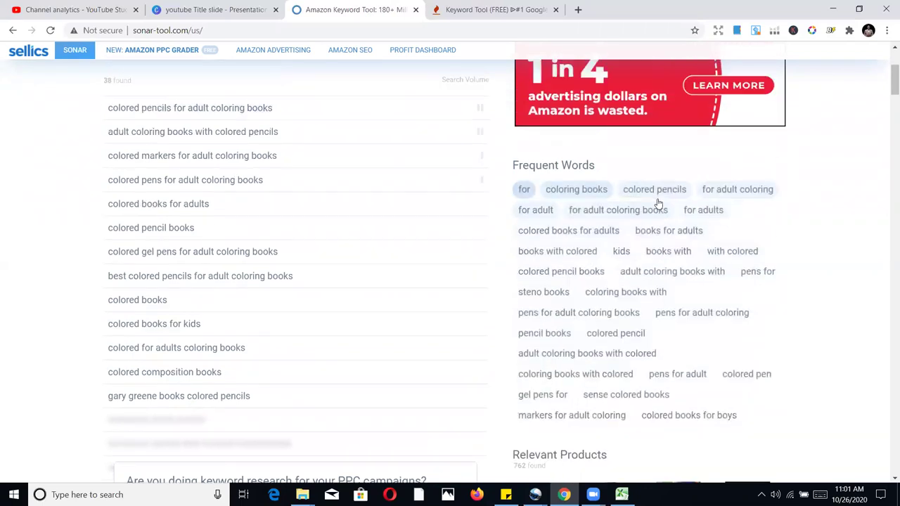
{"action": "scroll", "coordinate": [653, 207], "scroll_direction": "down", "scroll_amount": 3}
{"action": "scroll", "coordinate": [415, 195], "scroll_direction": "up", "scroll_amount": 5}
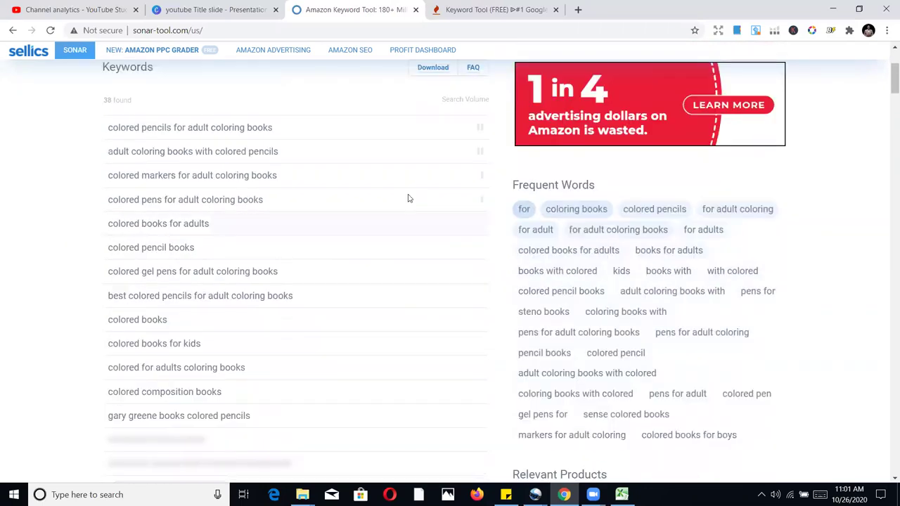
{"action": "scroll", "coordinate": [492, 209], "scroll_direction": "down", "scroll_amount": 2}
{"action": "scroll", "coordinate": [506, 218], "scroll_direction": "down", "scroll_amount": 10}
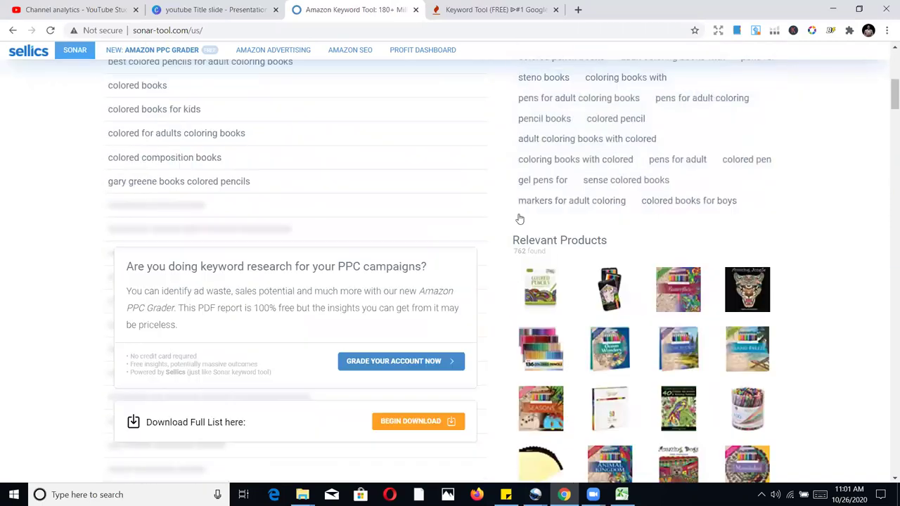
{"action": "scroll", "coordinate": [510, 223], "scroll_direction": "down", "scroll_amount": 3}
{"action": "scroll", "coordinate": [502, 211], "scroll_direction": "up", "scroll_amount": 5}
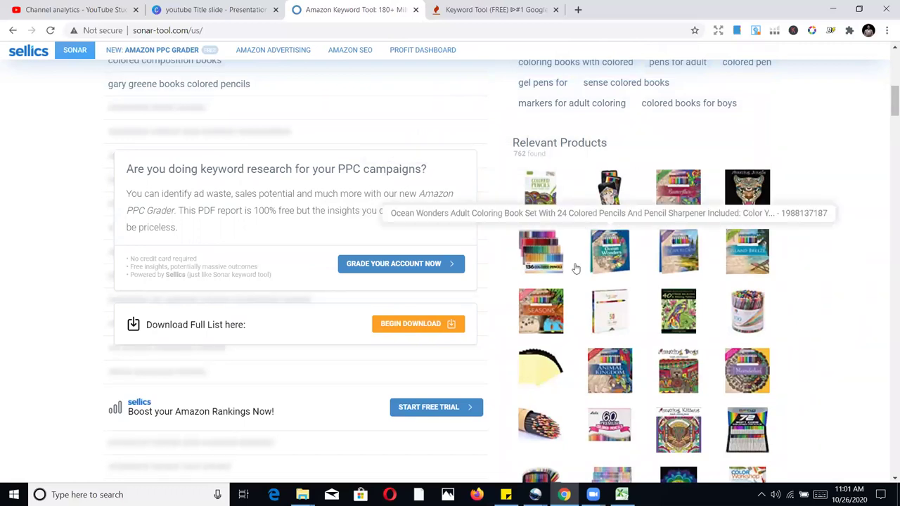
{"action": "scroll", "coordinate": [542, 299], "scroll_direction": "up", "scroll_amount": 5}
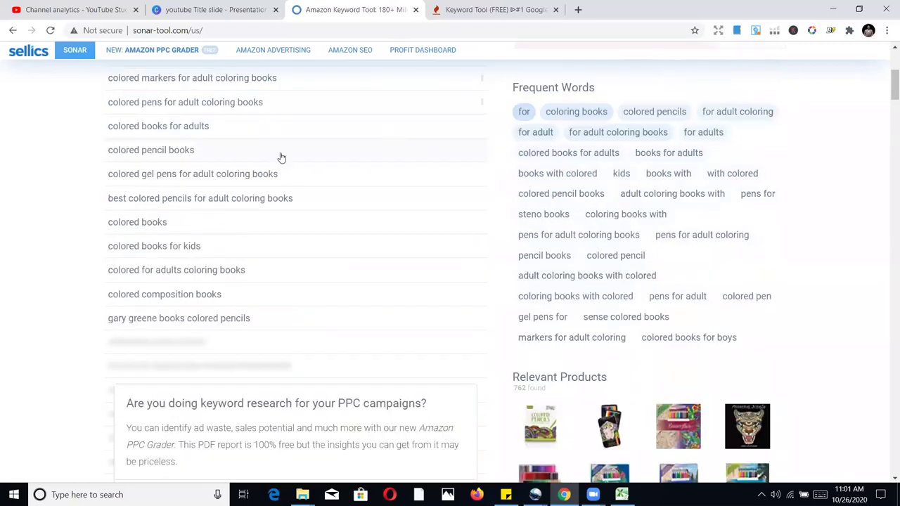
{"action": "scroll", "coordinate": [638, 287], "scroll_direction": "down", "scroll_amount": 1}
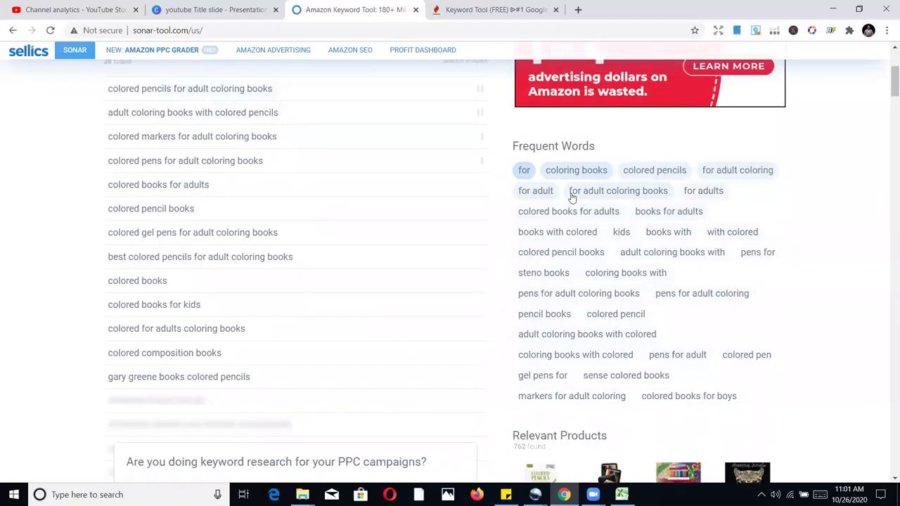
{"action": "scroll", "coordinate": [555, 204], "scroll_direction": "up", "scroll_amount": 3}
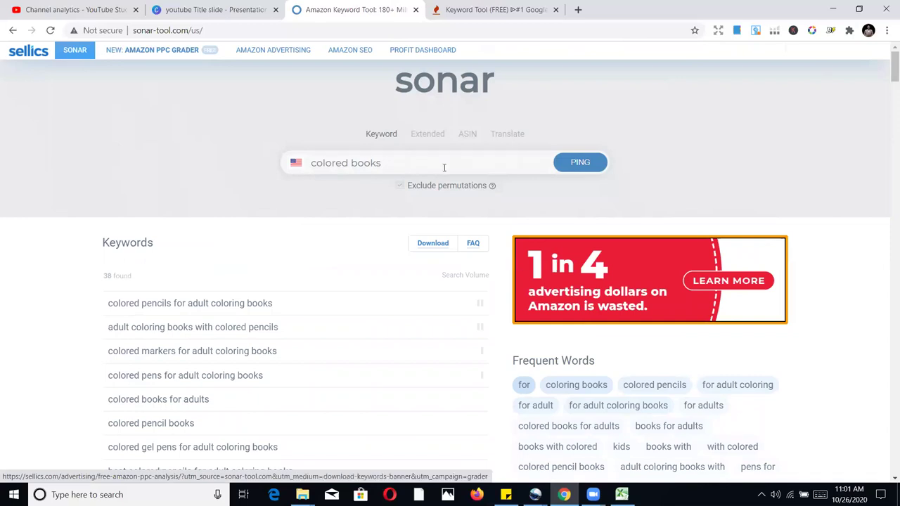
Leave the Sonar results and load the Keyword Tool site at keywordtool.io.
{"action": "scroll", "coordinate": [656, 342], "scroll_direction": "down", "scroll_amount": 1}
{"action": "scroll", "coordinate": [654, 333], "scroll_direction": "up", "scroll_amount": 2}
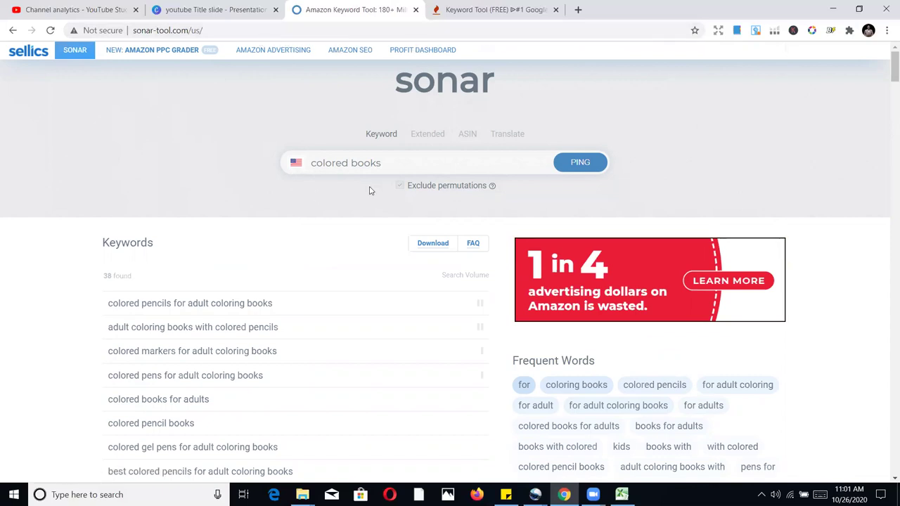
{"action": "left_click", "coordinate": [470, 7]}
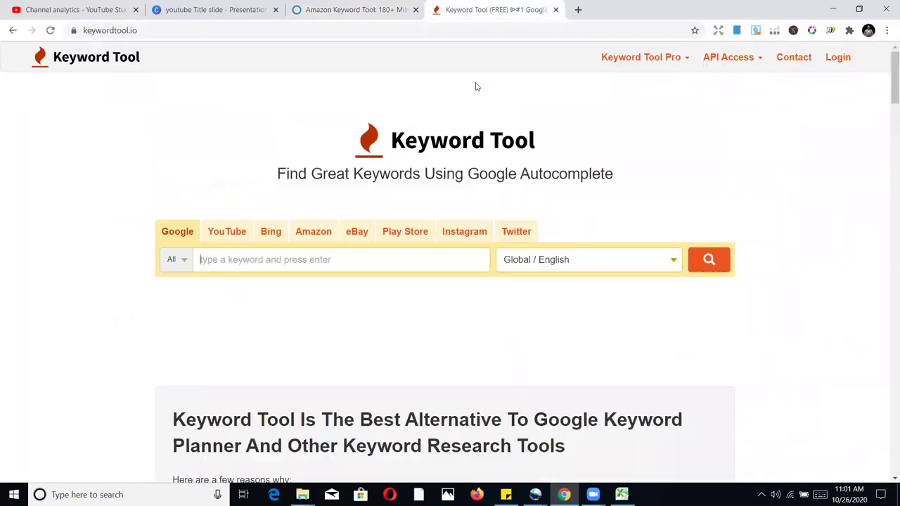
{"action": "left_click", "coordinate": [244, 35]}
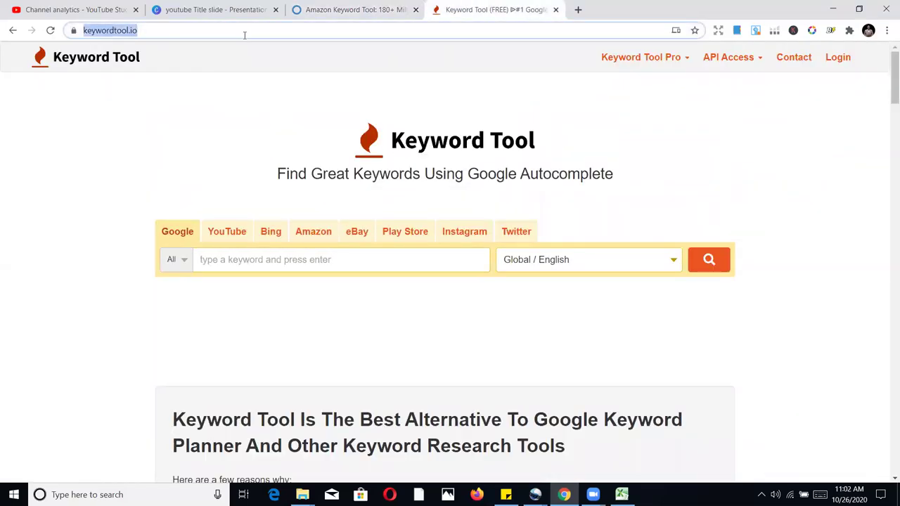
{"action": "type", "text": "key"}
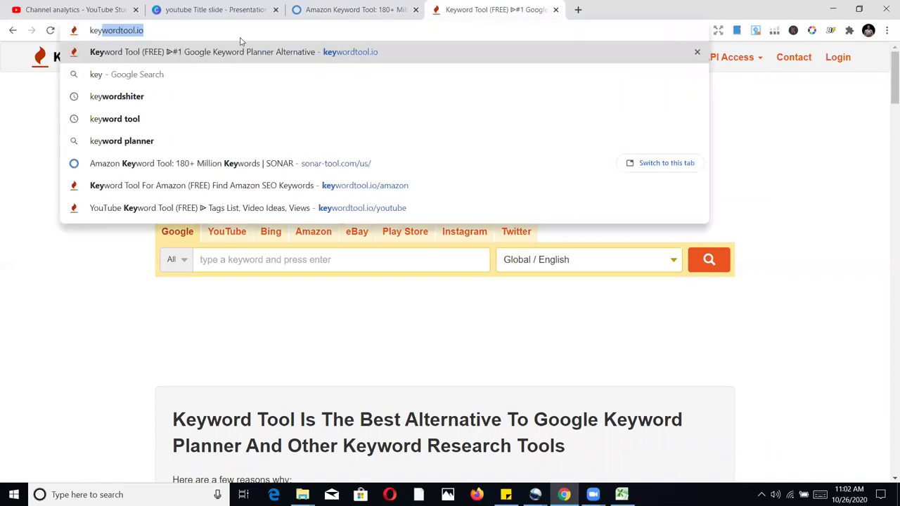
{"action": "key", "text": "Return"}
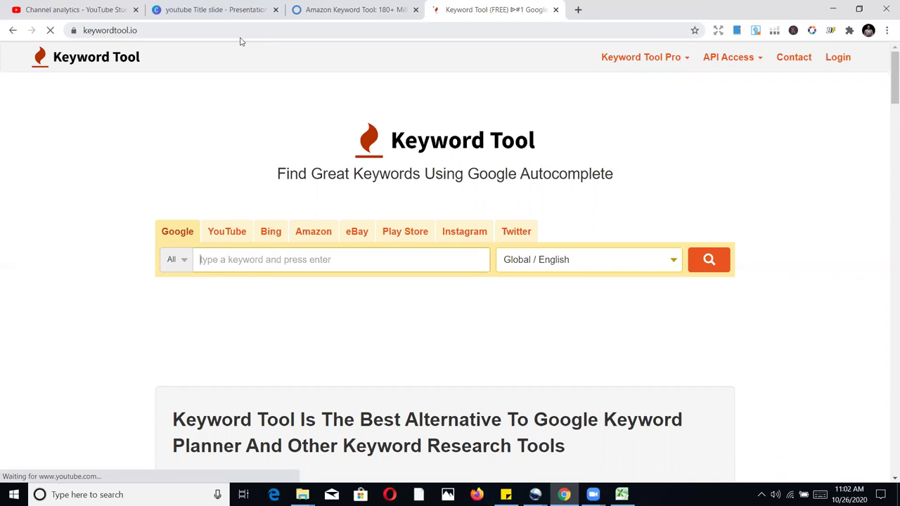
{"action": "left_click", "coordinate": [119, 30]}
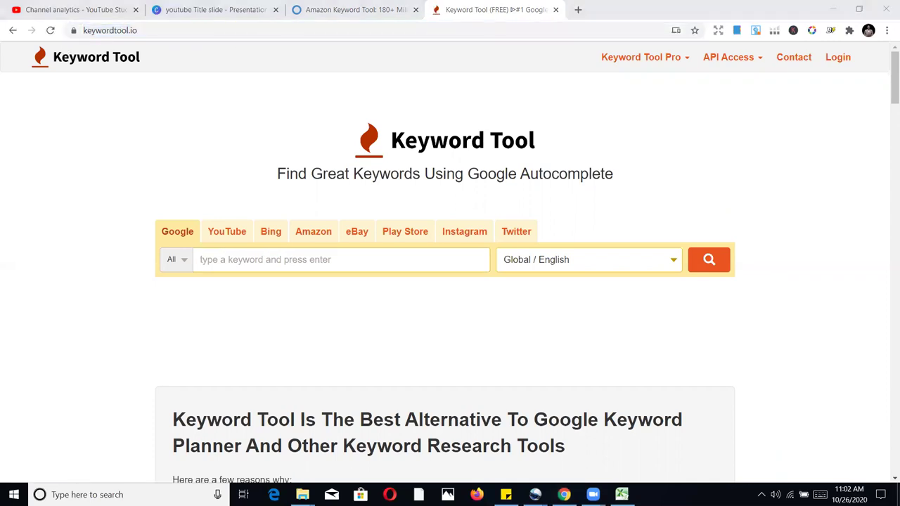
{"action": "left_click", "coordinate": [897, 494]}
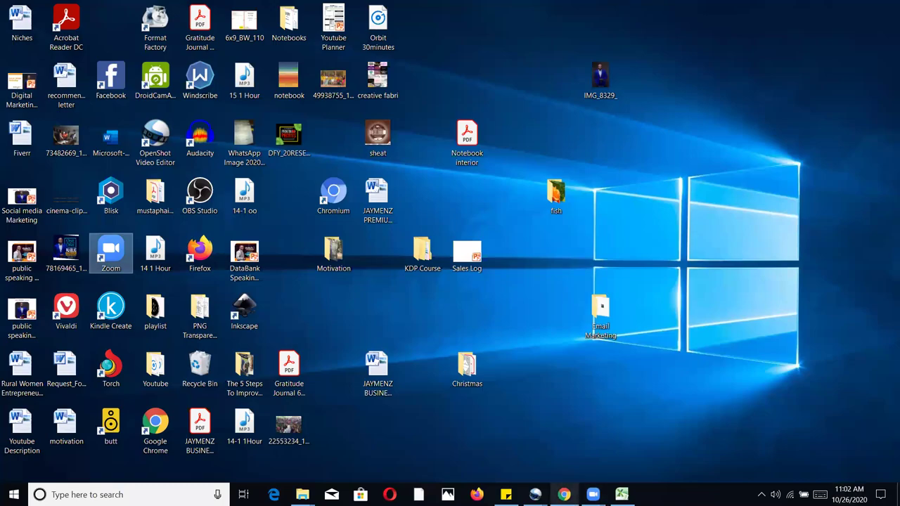
{"action": "left_click", "coordinate": [563, 494]}
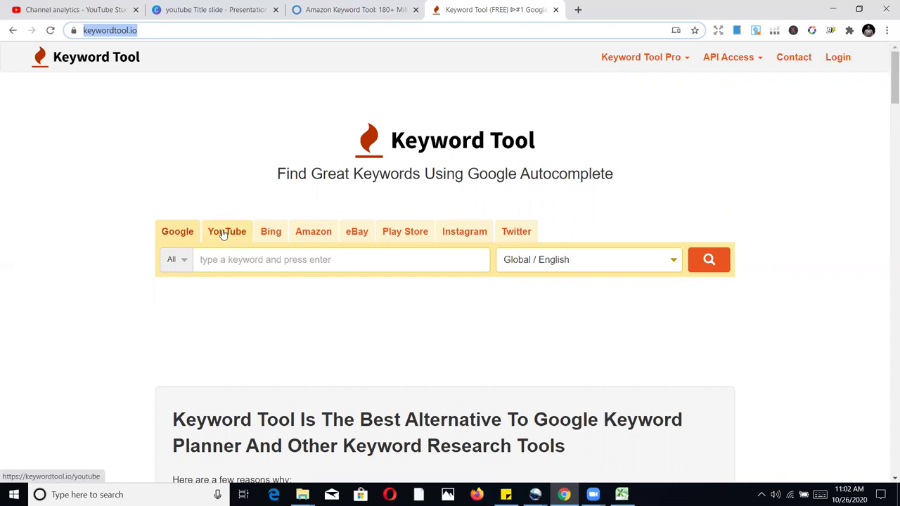
Search Keyword Tool's Amazon suggestions for "sketchbook" across all departments, with United States / English as the market.
{"action": "left_click", "coordinate": [326, 236]}
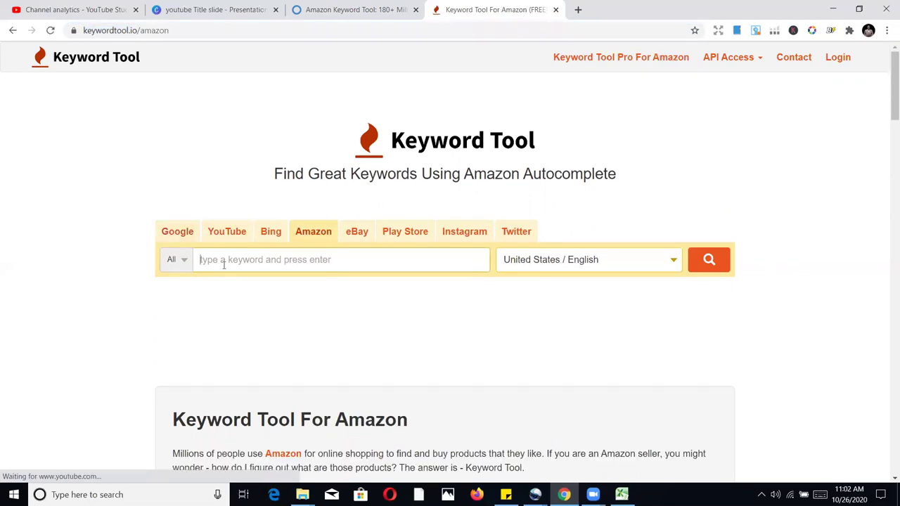
{"action": "left_click", "coordinate": [184, 260]}
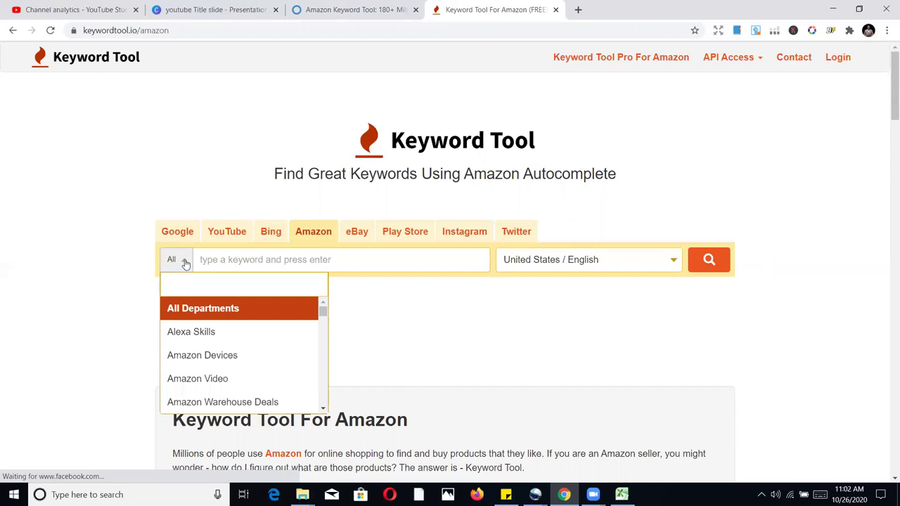
{"action": "scroll", "coordinate": [224, 345], "scroll_direction": "down", "scroll_amount": 2}
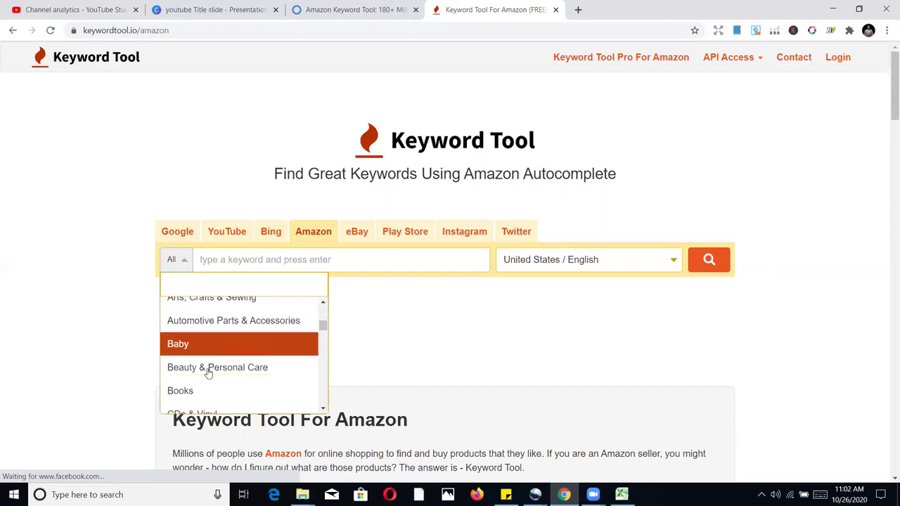
{"action": "left_click", "coordinate": [112, 261]}
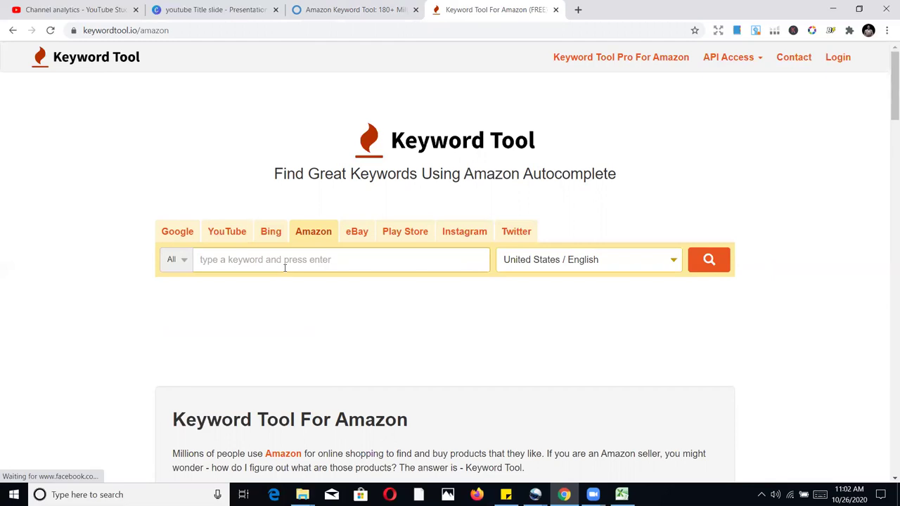
{"action": "type", "text": "sketch"}
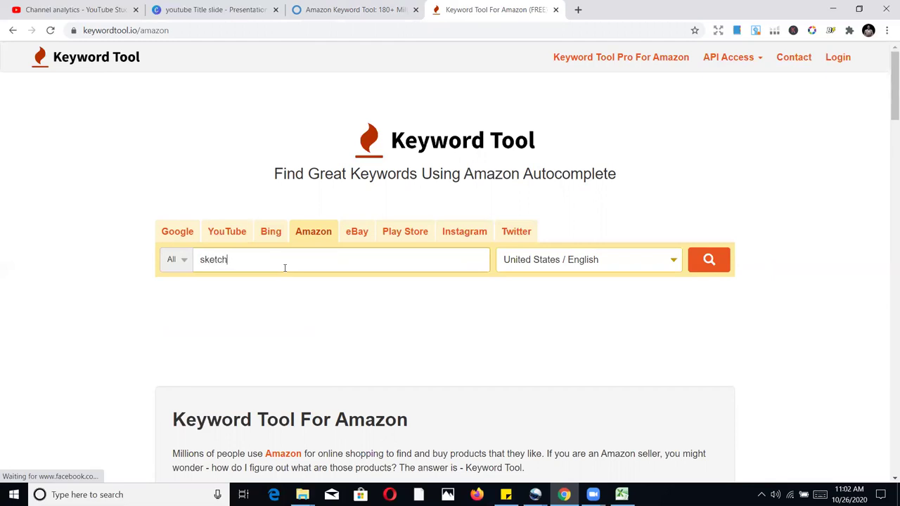
{"action": "type", "text": "book"}
{"action": "left_click", "coordinate": [705, 260]}
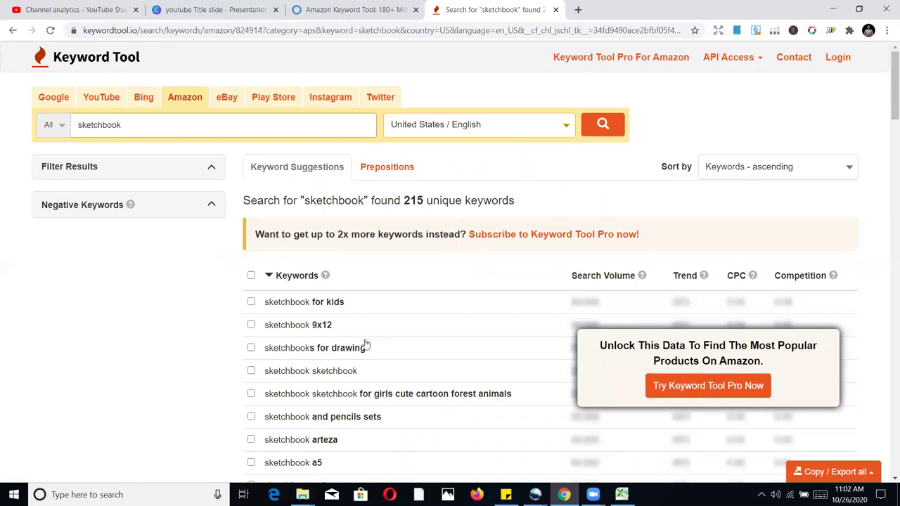
Examine the list of Amazon keyword suggestions for "sketchbook", including the variations by audience, size, paper and style.
{"action": "scroll", "coordinate": [365, 345], "scroll_direction": "down", "scroll_amount": 2}
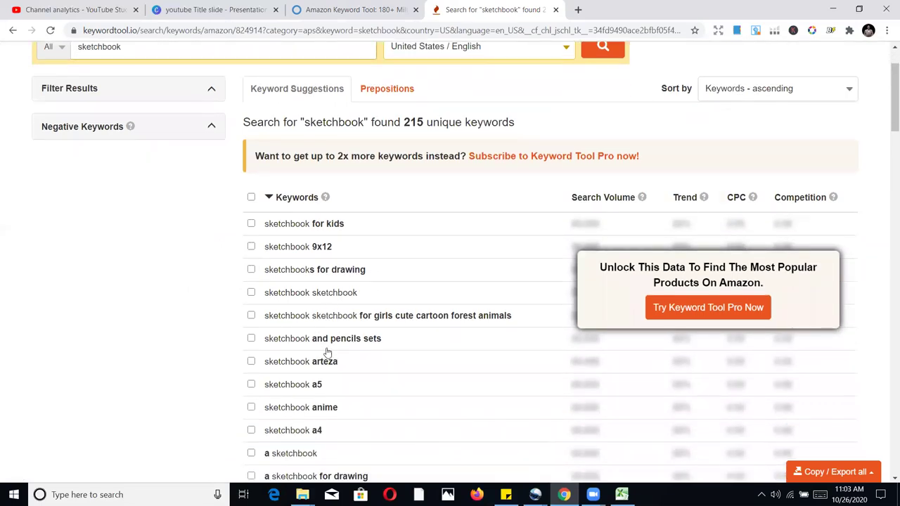
{"action": "scroll", "coordinate": [345, 315], "scroll_direction": "down", "scroll_amount": 3}
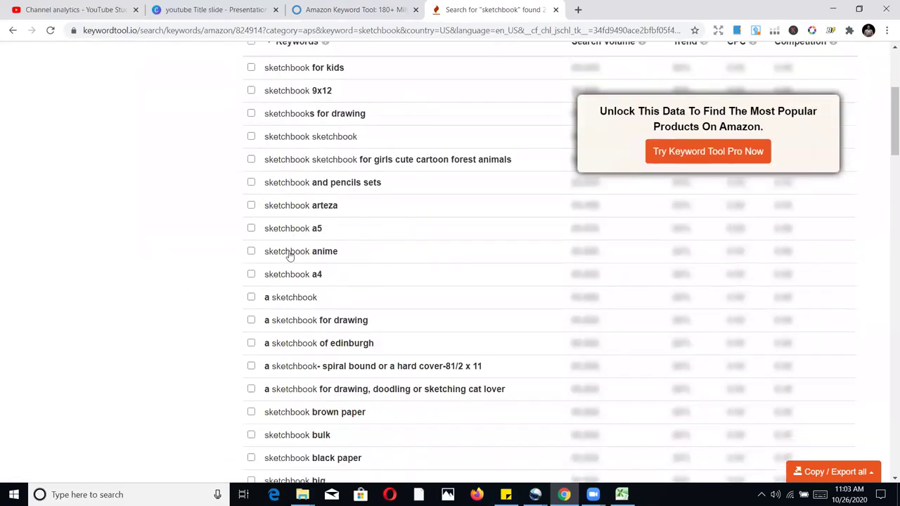
{"action": "scroll", "coordinate": [289, 255], "scroll_direction": "down", "scroll_amount": 9}
{"action": "scroll", "coordinate": [305, 269], "scroll_direction": "down", "scroll_amount": 8}
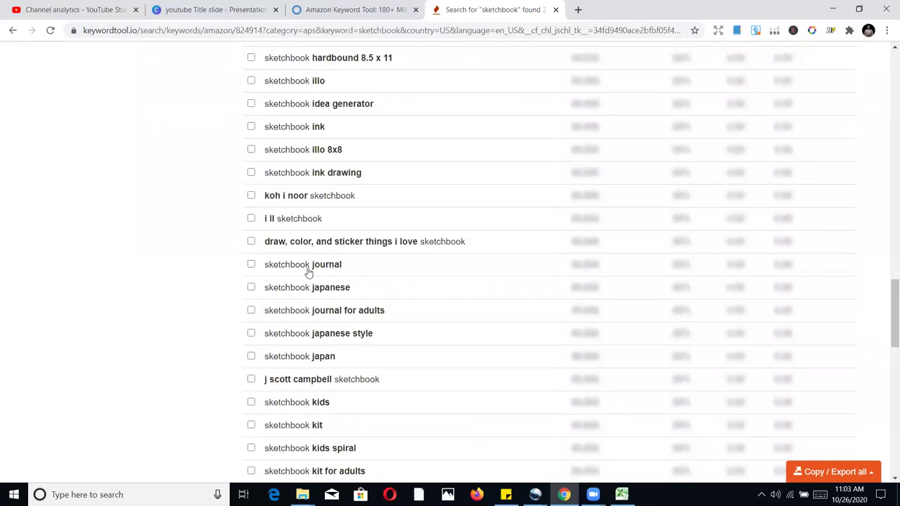
{"action": "scroll", "coordinate": [308, 272], "scroll_direction": "down", "scroll_amount": 4}
{"action": "scroll", "coordinate": [311, 277], "scroll_direction": "up", "scroll_amount": 2}
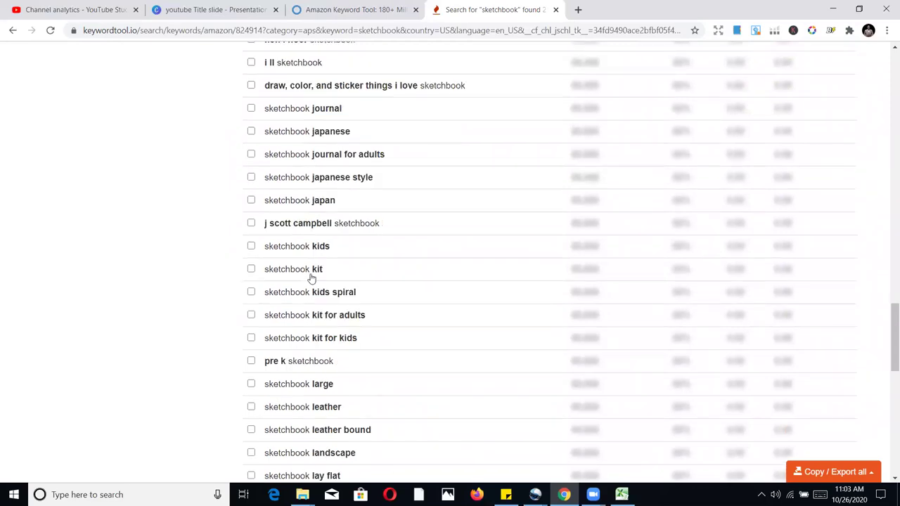
{"action": "scroll", "coordinate": [308, 279], "scroll_direction": "up", "scroll_amount": 10}
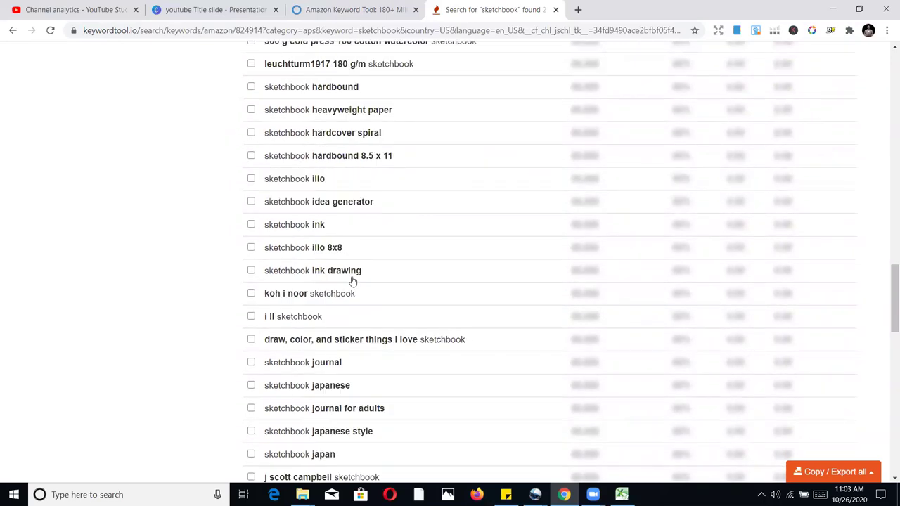
{"action": "scroll", "coordinate": [408, 277], "scroll_direction": "up", "scroll_amount": 10}
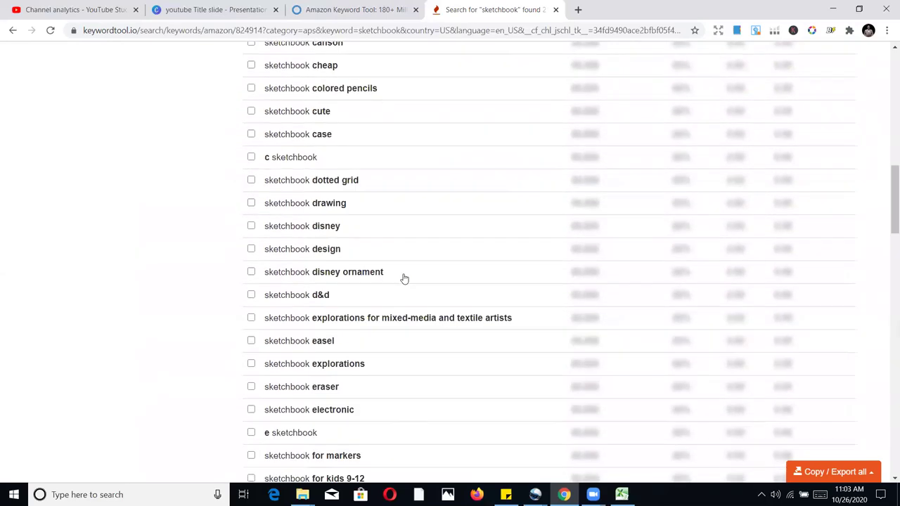
{"action": "scroll", "coordinate": [409, 279], "scroll_direction": "up", "scroll_amount": 2}
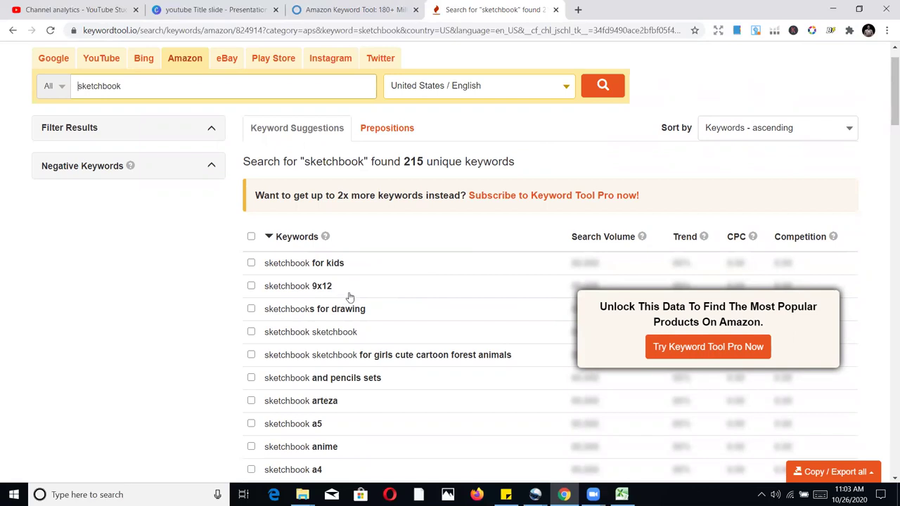
{"action": "scroll", "coordinate": [347, 297], "scroll_direction": "down", "scroll_amount": 3}
{"action": "scroll", "coordinate": [356, 305], "scroll_direction": "up", "scroll_amount": 1}
{"action": "scroll", "coordinate": [363, 297], "scroll_direction": "down", "scroll_amount": 3}
{"action": "scroll", "coordinate": [386, 284], "scroll_direction": "up", "scroll_amount": 2}
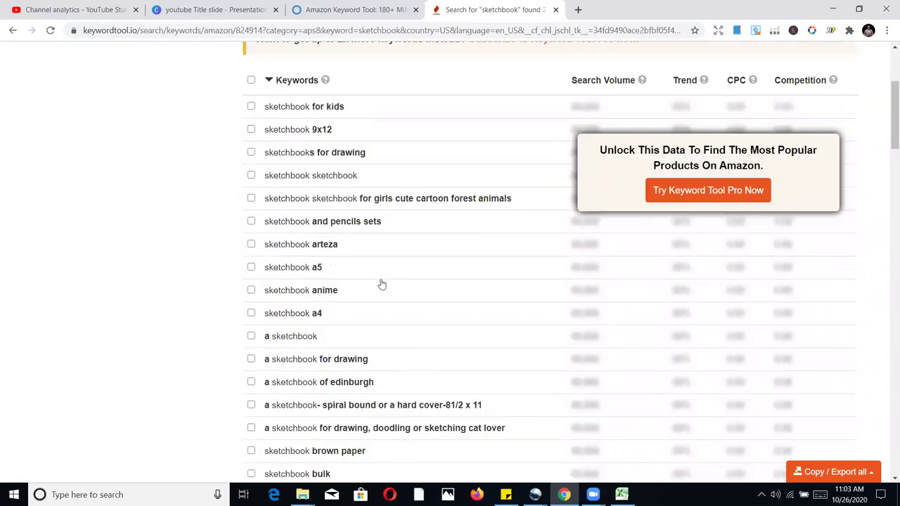
{"action": "scroll", "coordinate": [373, 255], "scroll_direction": "down", "scroll_amount": 4}
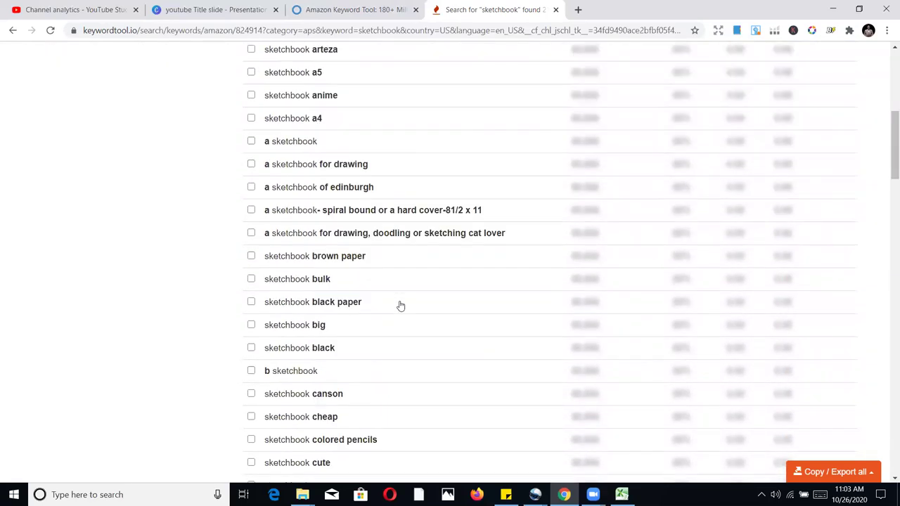
{"action": "scroll", "coordinate": [567, 414], "scroll_direction": "down", "scroll_amount": 3}
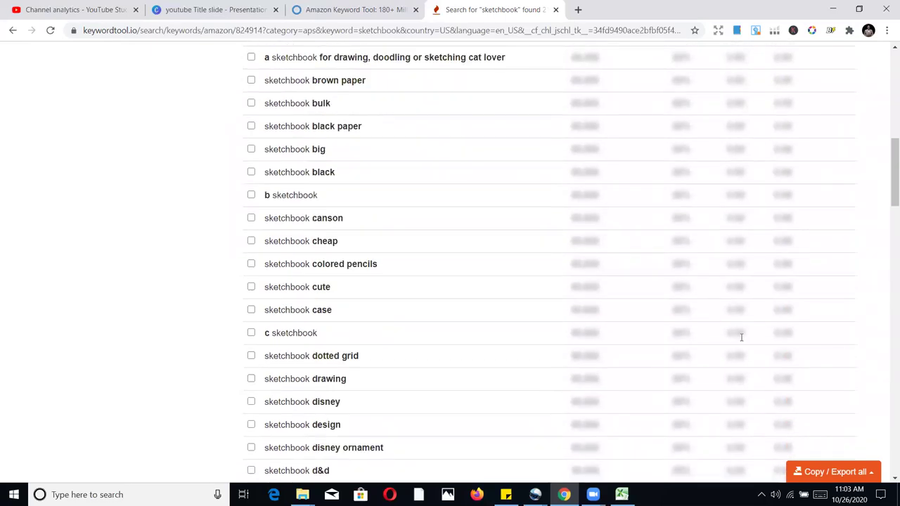
Export all the "sketchbook" keyword suggestions to Excel.
{"action": "left_click", "coordinate": [789, 477]}
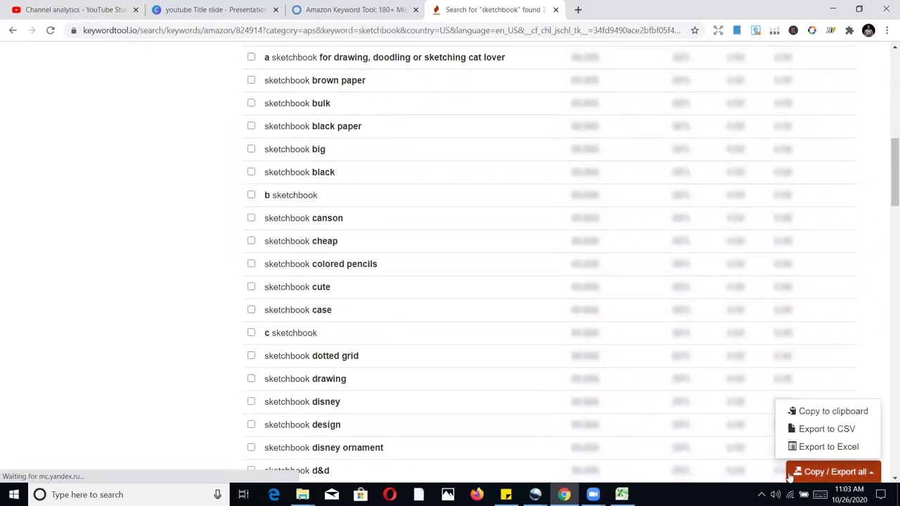
{"action": "left_click", "coordinate": [860, 435]}
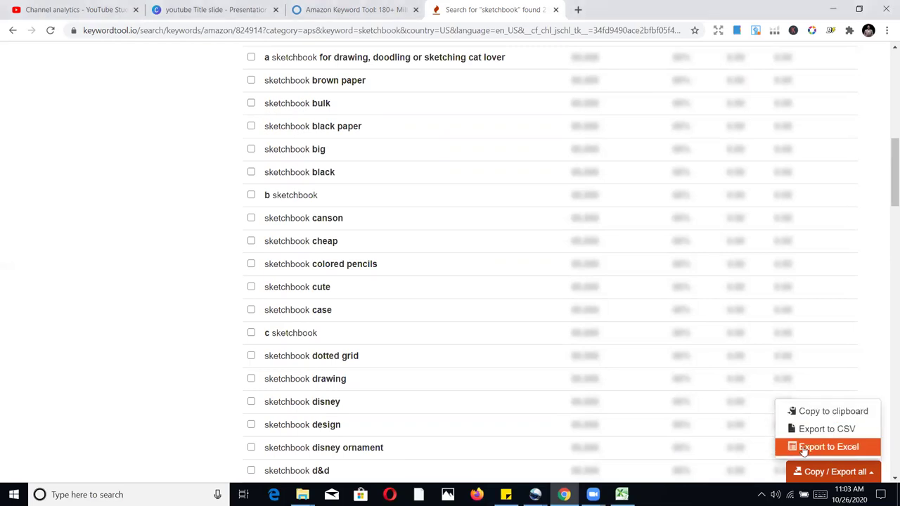
{"action": "left_click", "coordinate": [804, 448]}
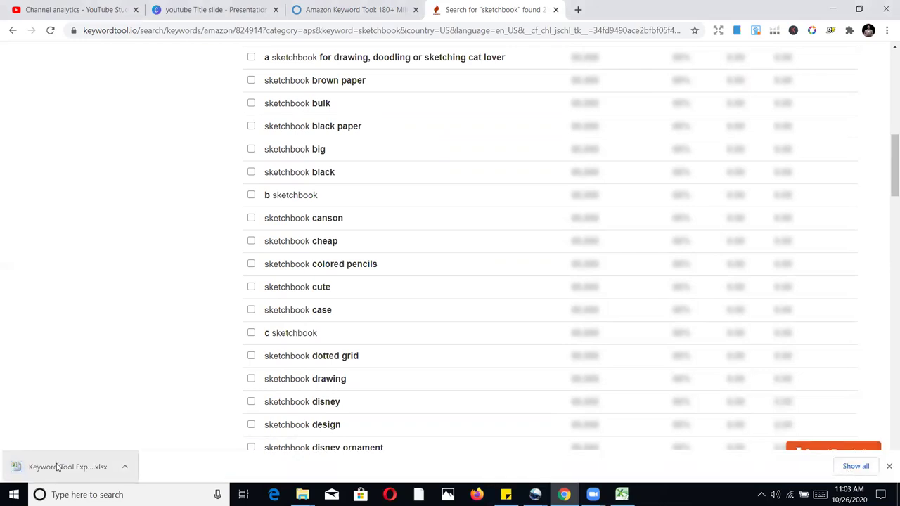
Open the exported "sketchbook" keyword workbook and look through its list of keywords.
{"action": "left_click", "coordinate": [58, 467]}
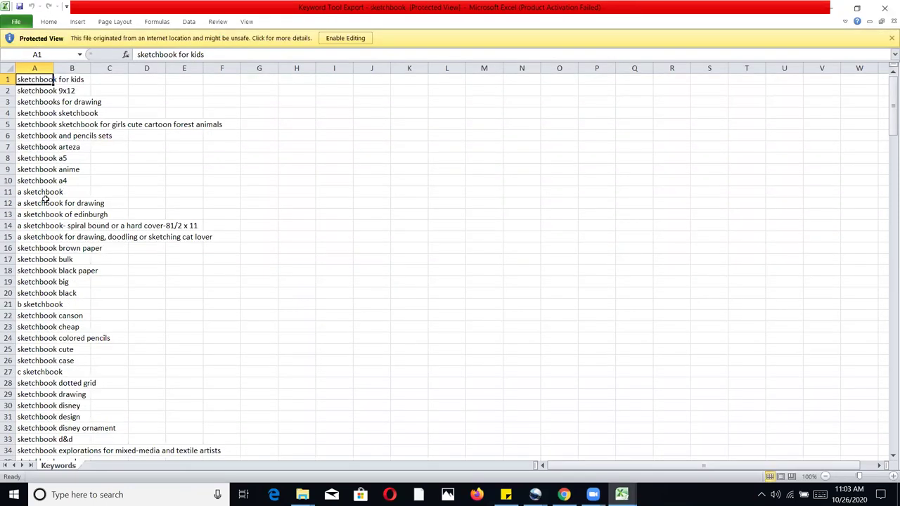
{"action": "scroll", "coordinate": [73, 147], "scroll_direction": "down", "scroll_amount": 2}
{"action": "scroll", "coordinate": [80, 162], "scroll_direction": "up", "scroll_amount": 2}
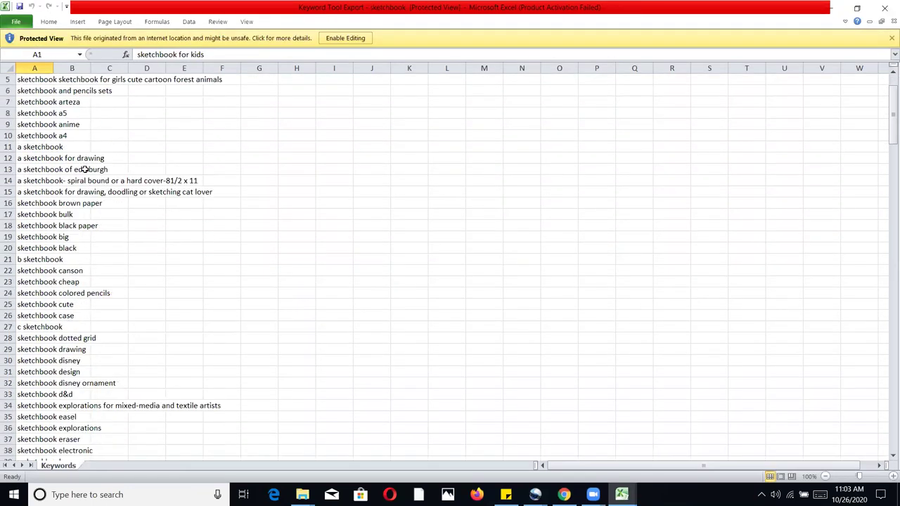
{"action": "scroll", "coordinate": [60, 293], "scroll_direction": "down", "scroll_amount": 6}
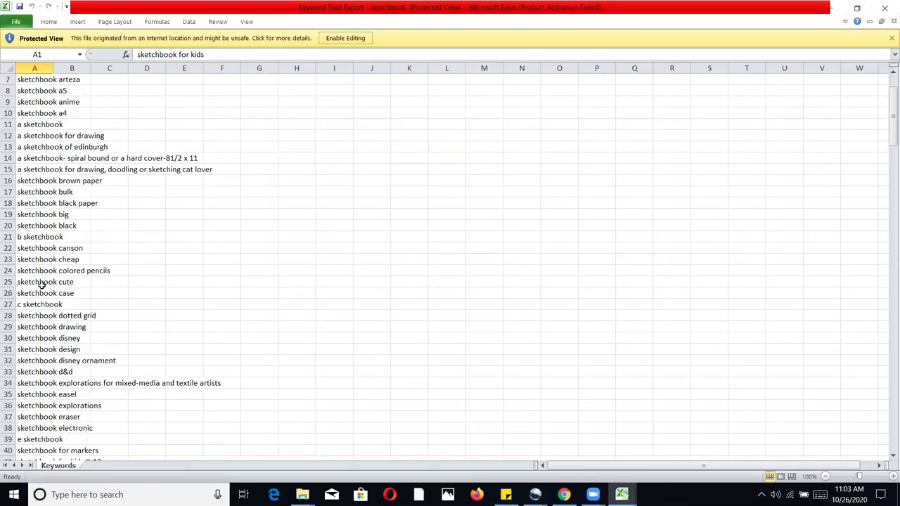
{"action": "scroll", "coordinate": [73, 295], "scroll_direction": "down", "scroll_amount": 2}
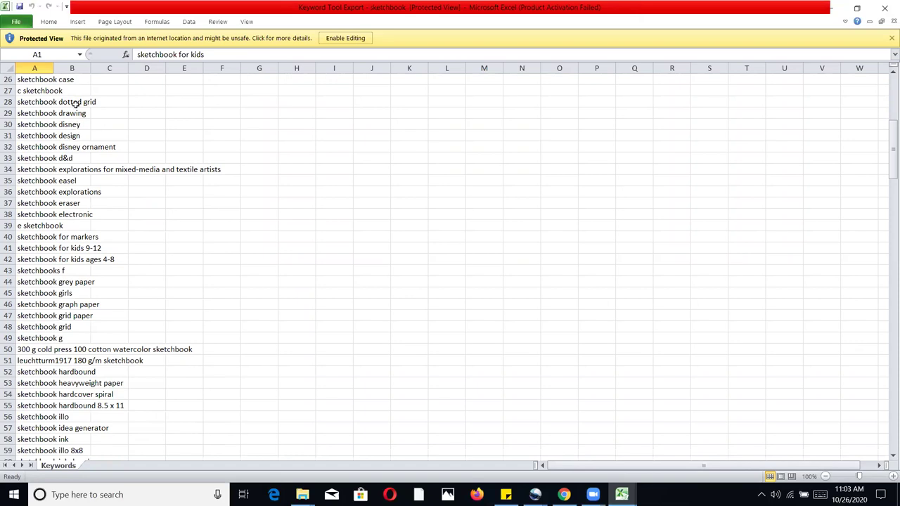
Switch from the exported workbook back to Keyword Tool in Chrome and revisit the first "sketchbook" suggestions.
{"action": "left_click", "coordinate": [829, 14]}
{"action": "scroll", "coordinate": [305, 227], "scroll_direction": "up", "scroll_amount": 6}
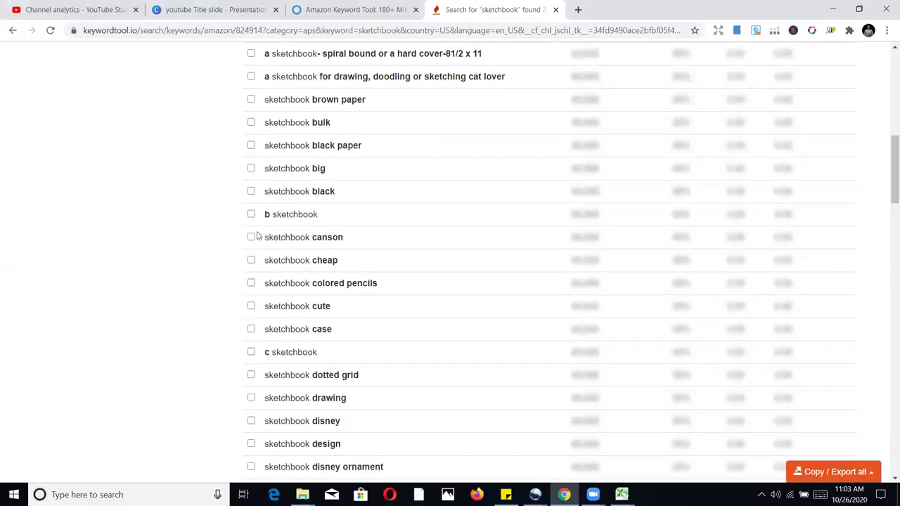
{"action": "scroll", "coordinate": [750, 196], "scroll_direction": "up", "scroll_amount": 3}
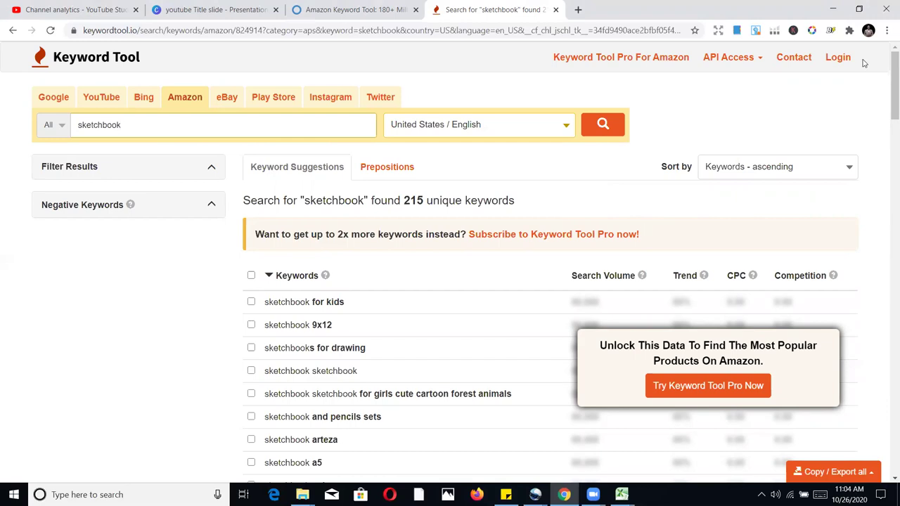
{"action": "left_click_drag", "start_coordinate": [888, 77], "coordinate": [887, 104]}
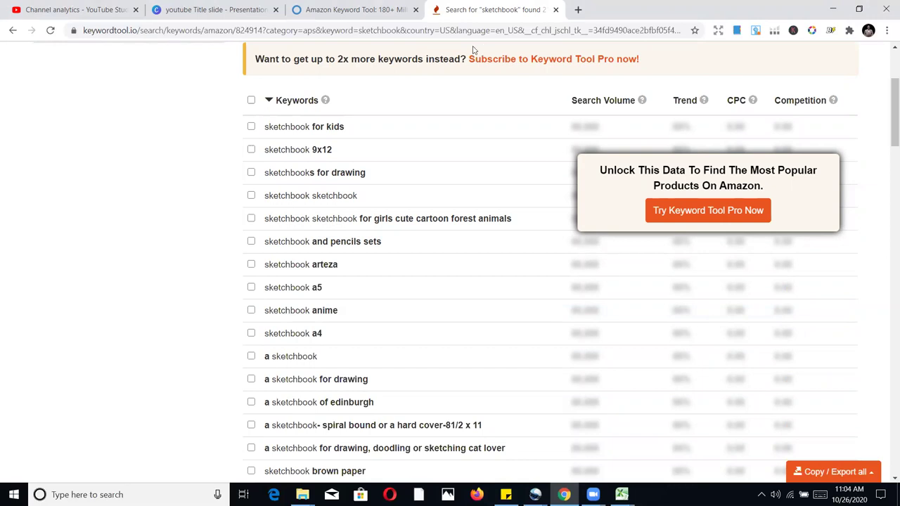
{"action": "scroll", "coordinate": [372, 178], "scroll_direction": "up", "scroll_amount": 1}
{"action": "scroll", "coordinate": [372, 178], "scroll_direction": "up", "scroll_amount": 2}
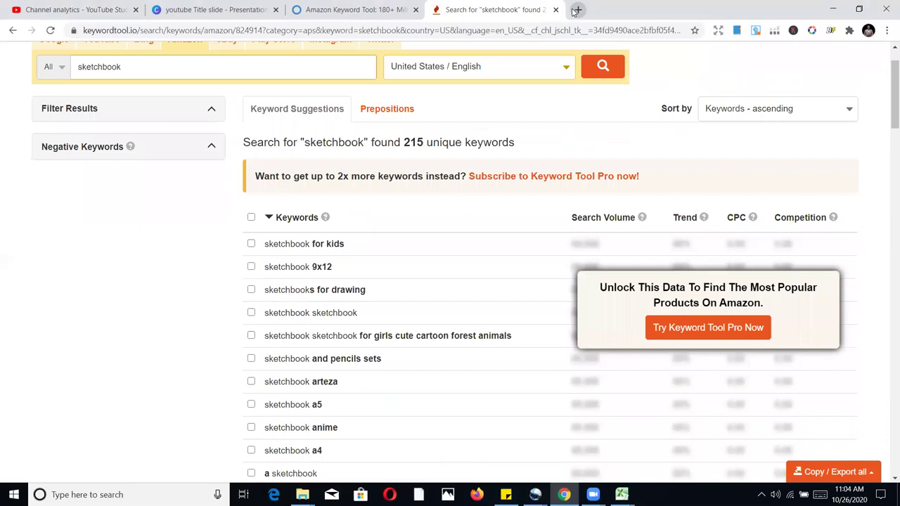
Open the Creative Fabrica website in a new browser tab and look over its font, graphics and craft categories.
{"action": "left_click", "coordinate": [577, 10]}
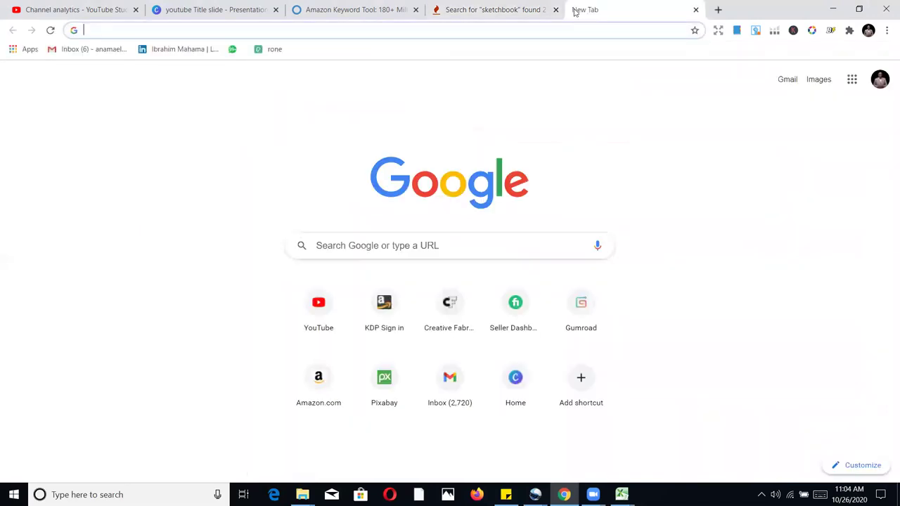
{"action": "type", "text": "crea"}
{"action": "key", "text": "Return"}
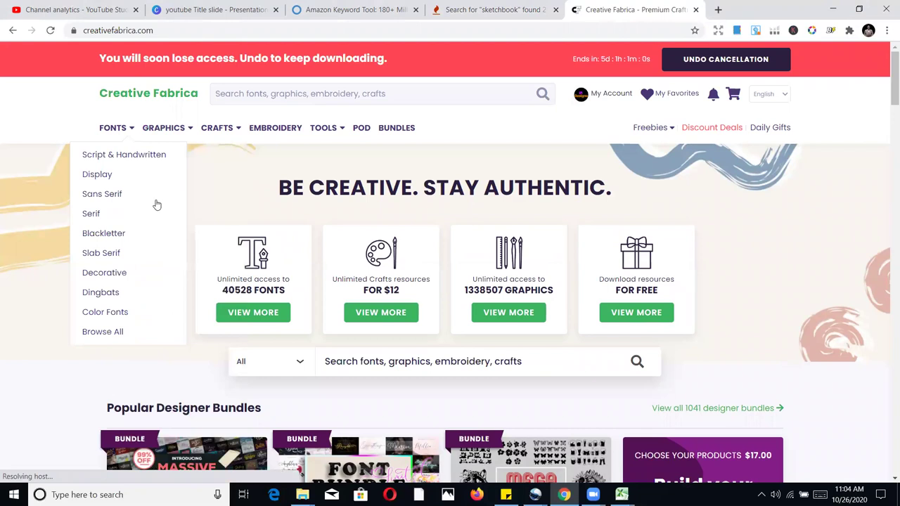
{"action": "mouse_move", "coordinate": [163, 128]}
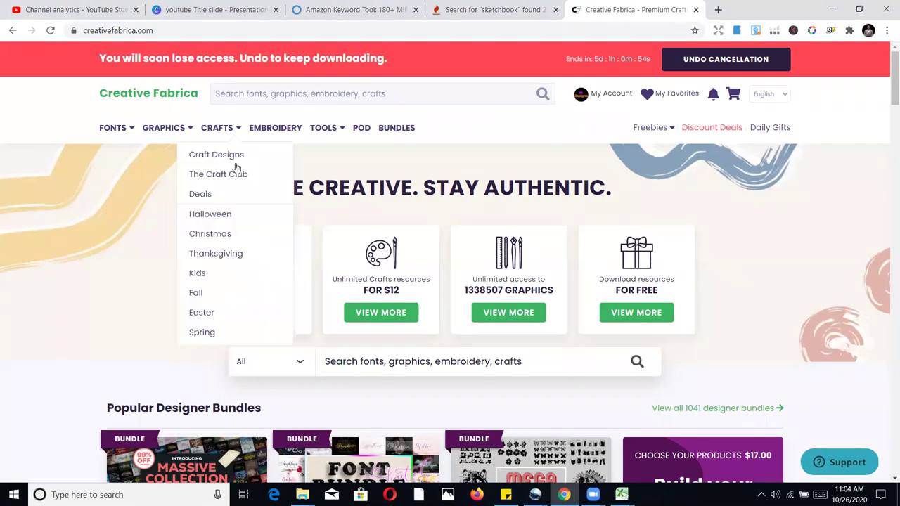
Look through the Creative Fabrica home page down to the popular designer bundles and return to its start.
{"action": "scroll", "coordinate": [458, 190], "scroll_direction": "down", "scroll_amount": 3}
{"action": "scroll", "coordinate": [457, 190], "scroll_direction": "up", "scroll_amount": 3}
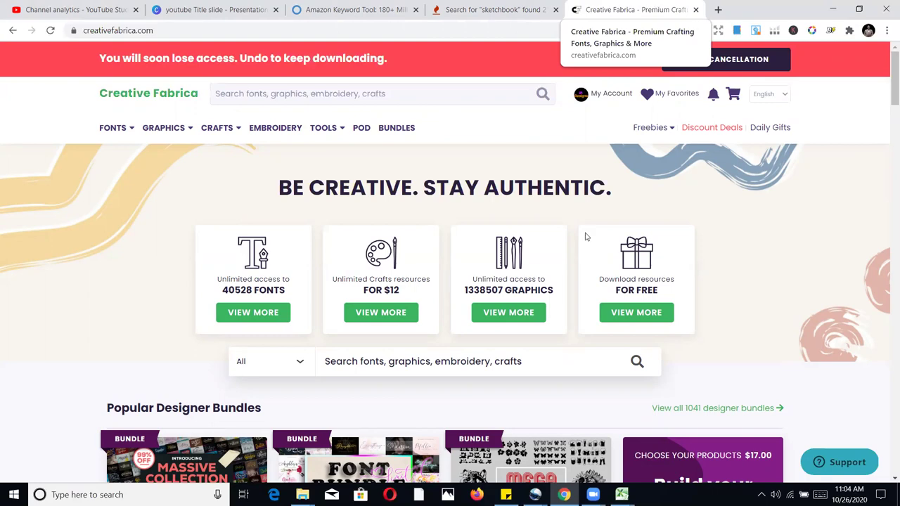
{"action": "scroll", "coordinate": [676, 253], "scroll_direction": "down", "scroll_amount": 2}
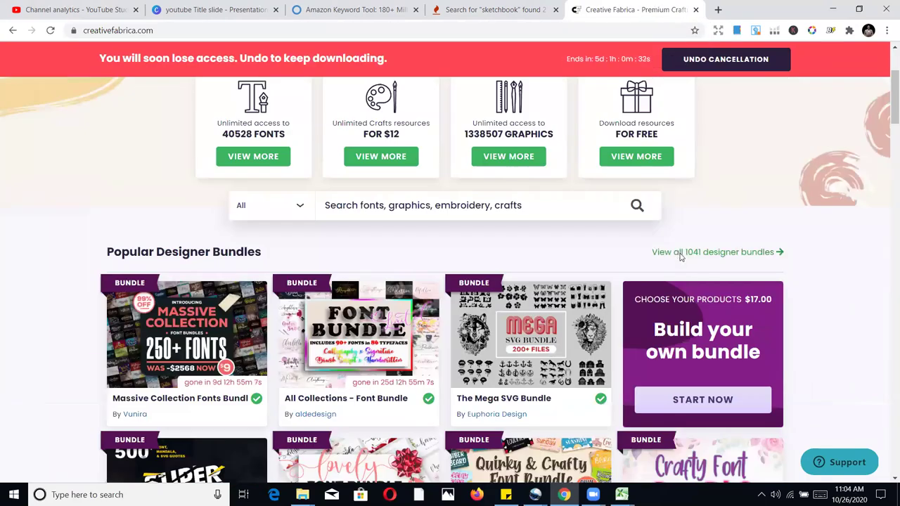
{"action": "scroll", "coordinate": [677, 255], "scroll_direction": "down", "scroll_amount": 1}
{"action": "scroll", "coordinate": [630, 49], "scroll_direction": "up", "scroll_amount": 4}
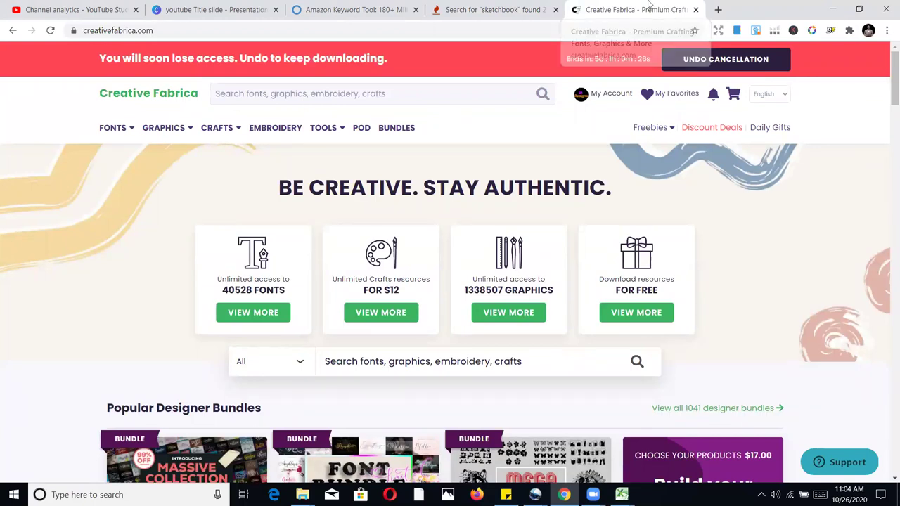
Close the Creative Fabrica page and revisit the Sonar keyword results for "colored books", passing by the Canva title slide.
{"action": "left_click", "coordinate": [695, 10]}
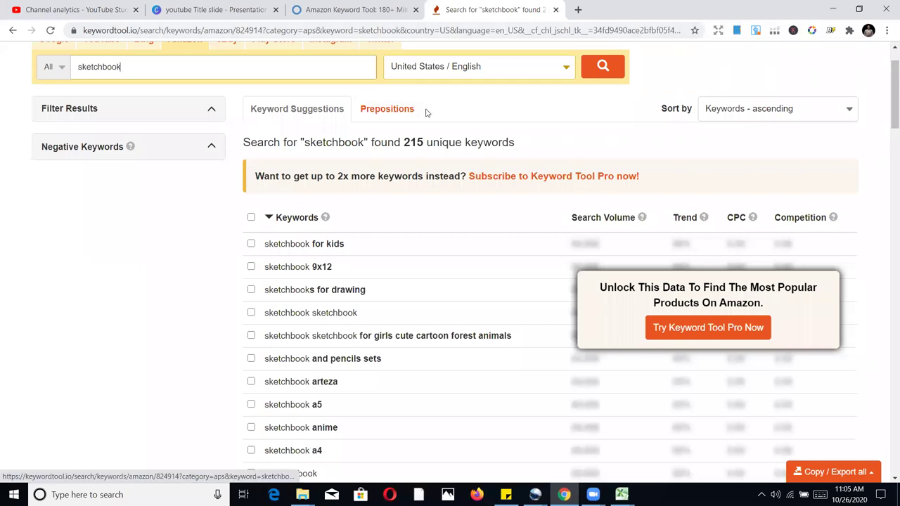
{"action": "left_click", "coordinate": [220, 9]}
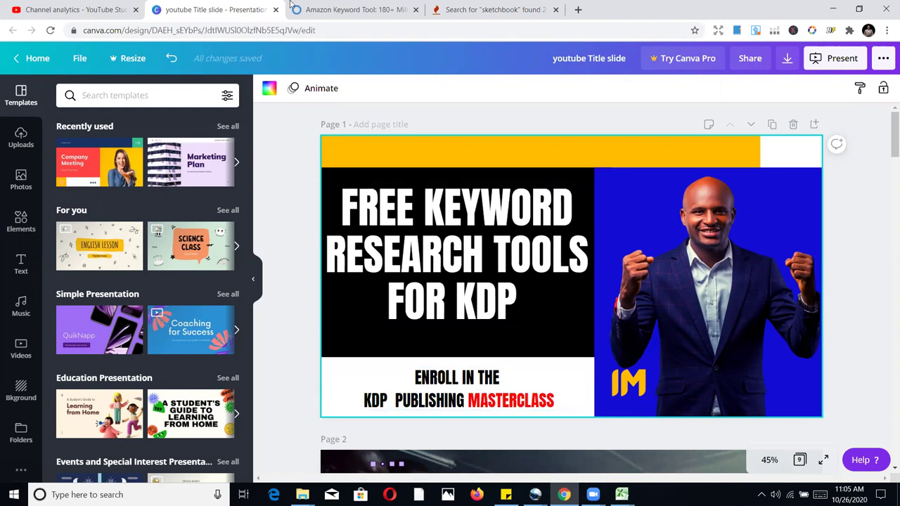
{"action": "left_click", "coordinate": [322, 8]}
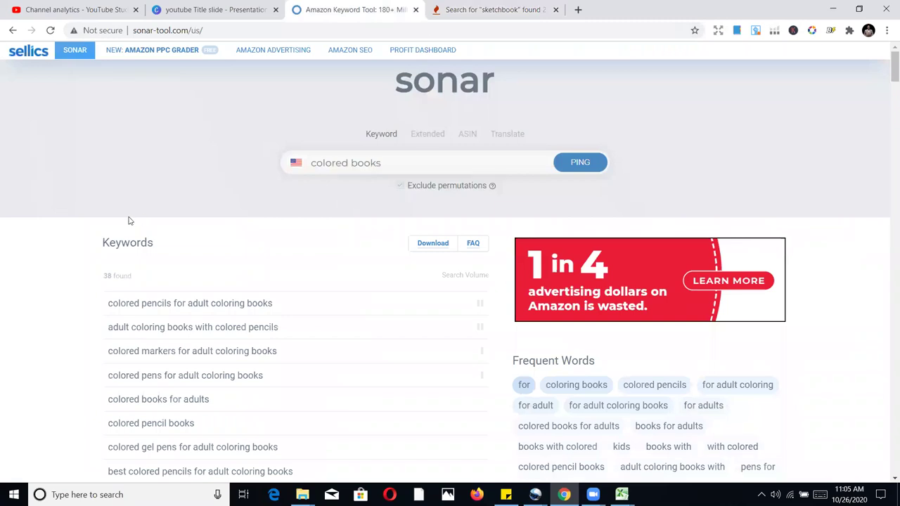